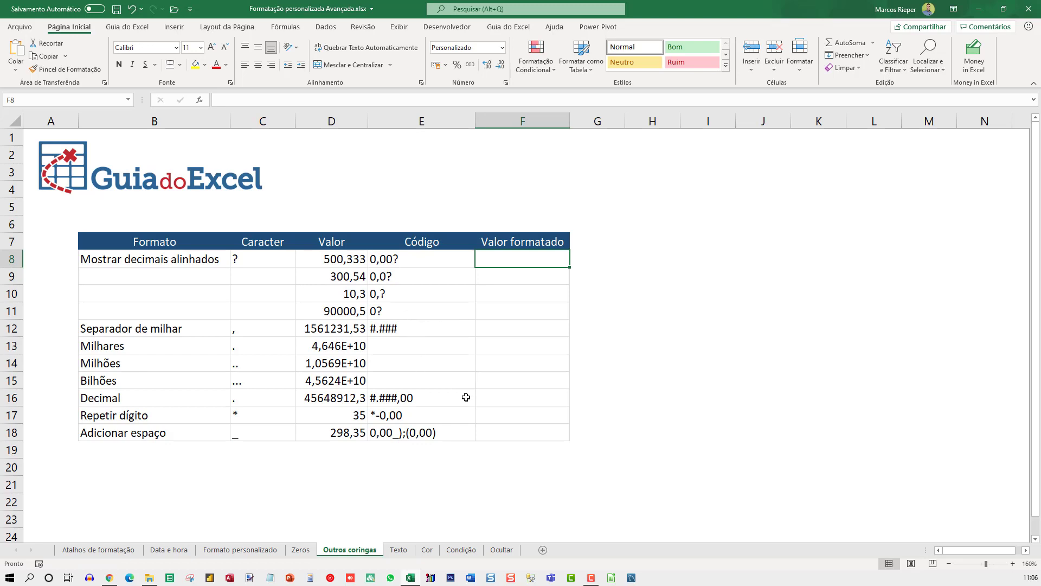
Step: Enter =D8 in F8 to reference the first Valor number
{"action": "type", "text": "="}
{"action": "key", "text": "Left"}
{"action": "key", "text": "Left"}
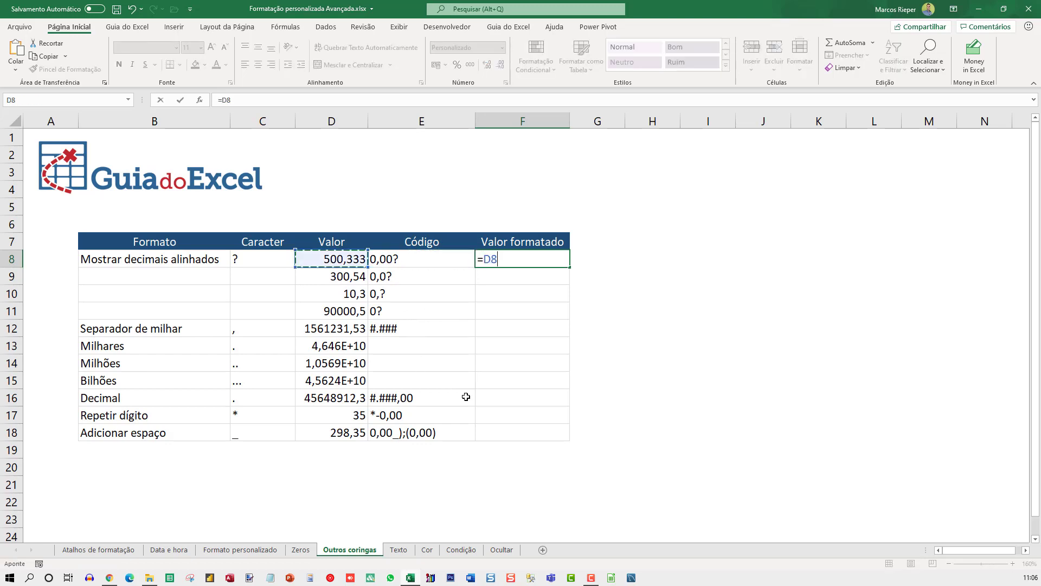
{"action": "key", "text": "Return"}
Step: Copy the F8 reference formula down into F9 through F11
{"action": "key", "text": "Up"}
{"action": "key", "text": "ctrl+c"}
{"action": "key", "text": "Down"}
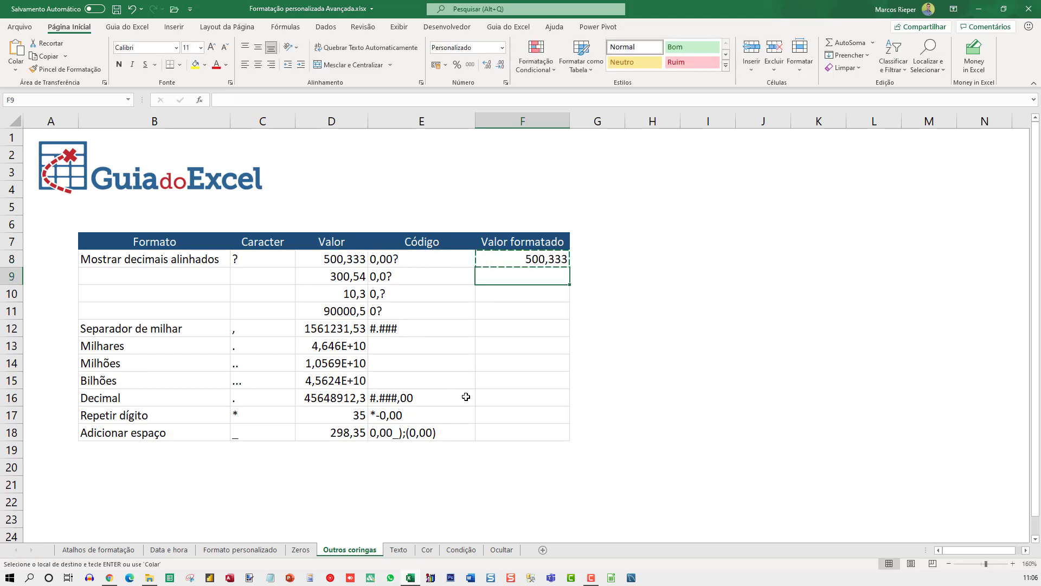
{"action": "key", "text": "ctrl+v"}
{"action": "key", "text": "Down"}
{"action": "key", "text": "ctrl+v"}
{"action": "key", "text": "Down"}
{"action": "key", "text": "ctrl+v"}
{"action": "key", "text": "Down"}
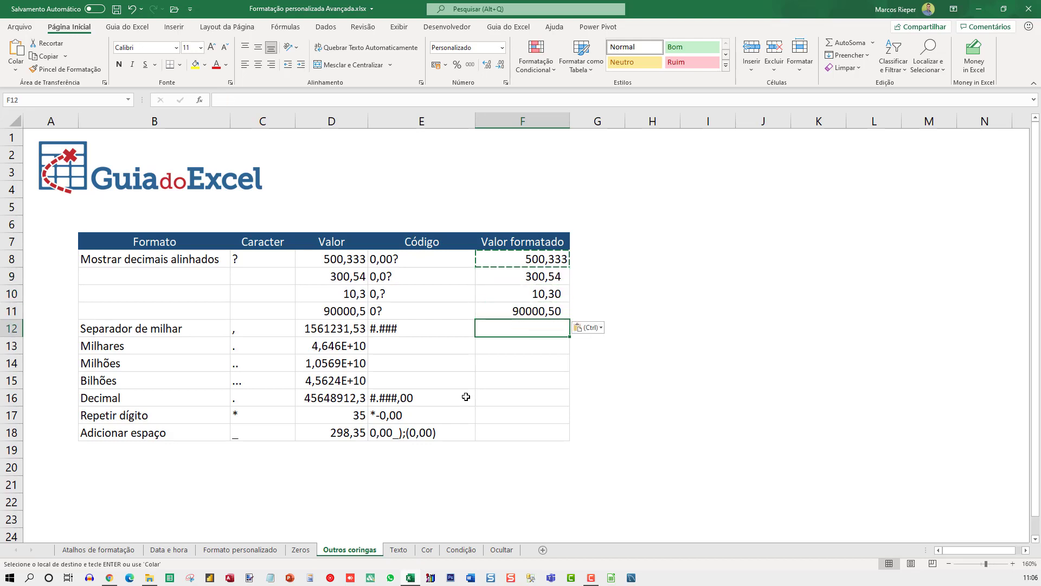
{"action": "key", "text": "Up"}
{"action": "key", "text": "Escape"}
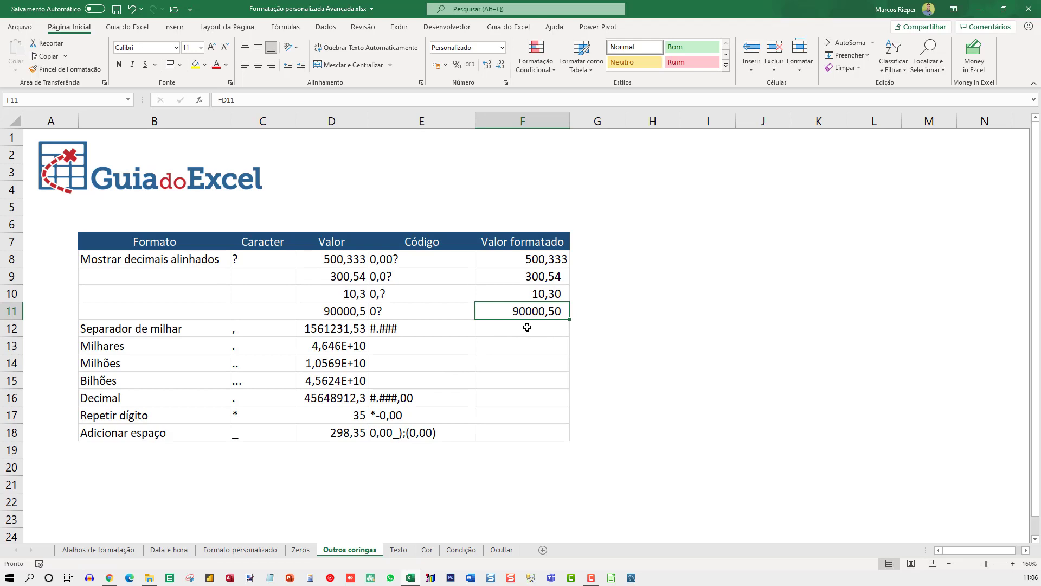
Step: Zoom the sheet in to 175% so the formatting table is easier to read
{"action": "scroll", "coordinate": [548, 342], "scroll_direction": "up", "scroll_amount": 1, "text": "ctrl"}
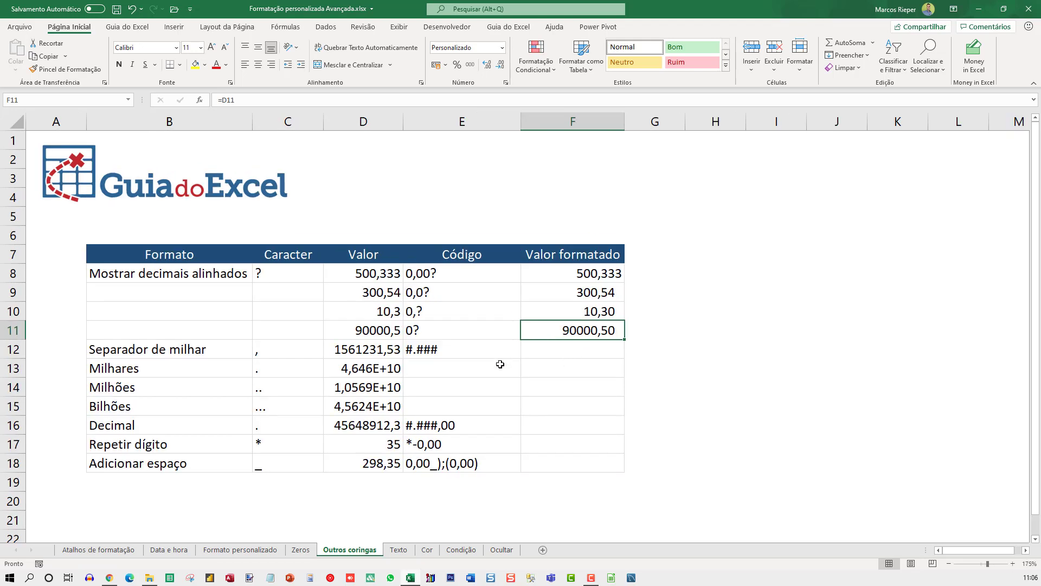
Step: Enter =D12 in F12 to pull the Separador de milhar value
{"action": "left_click", "coordinate": [549, 348]}
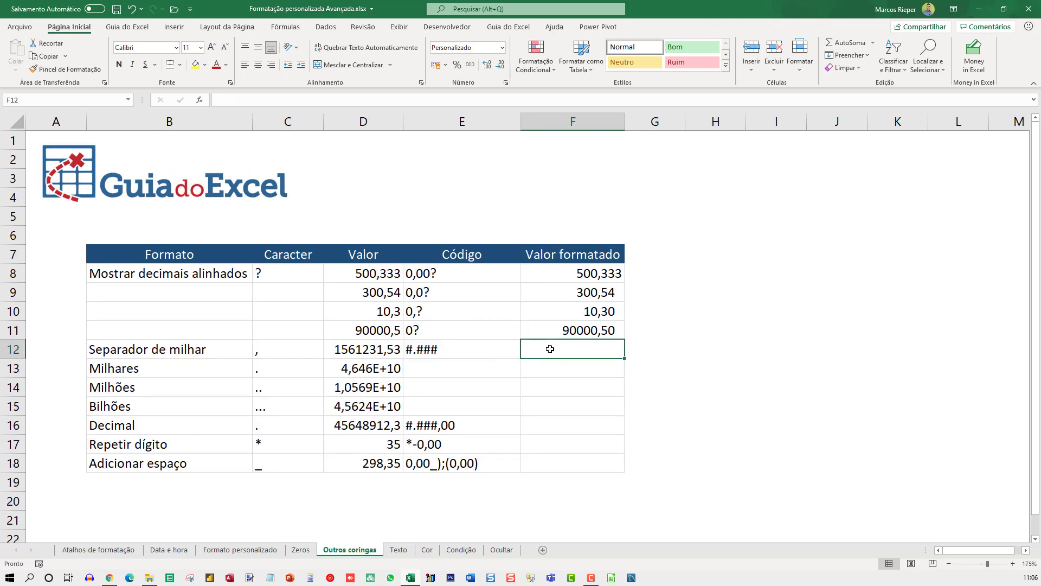
{"action": "type", "text": "="}
{"action": "key", "text": "Left"}
{"action": "key", "text": "Left"}
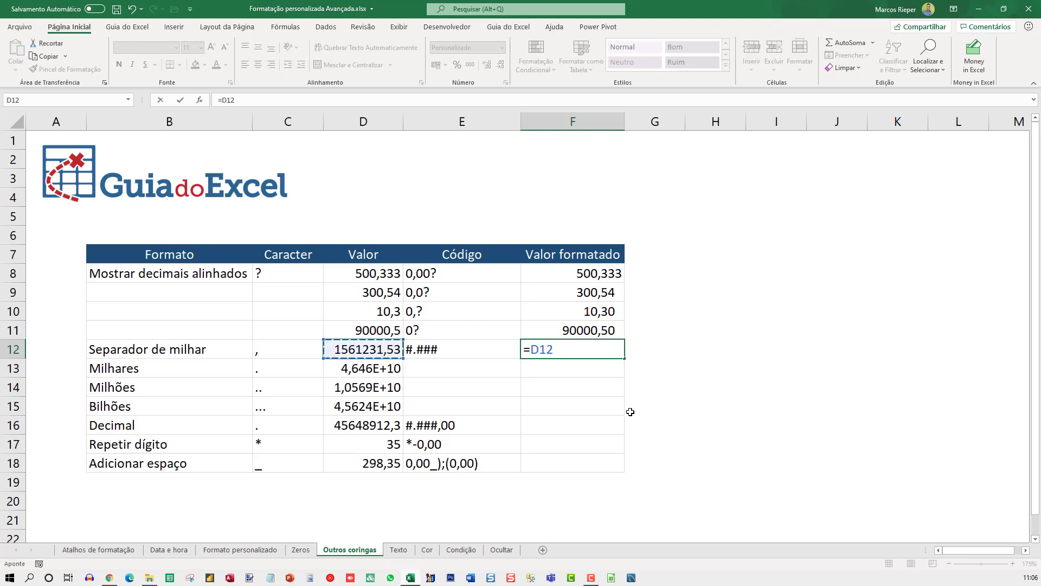
{"action": "key", "text": "ctrl+Return"}
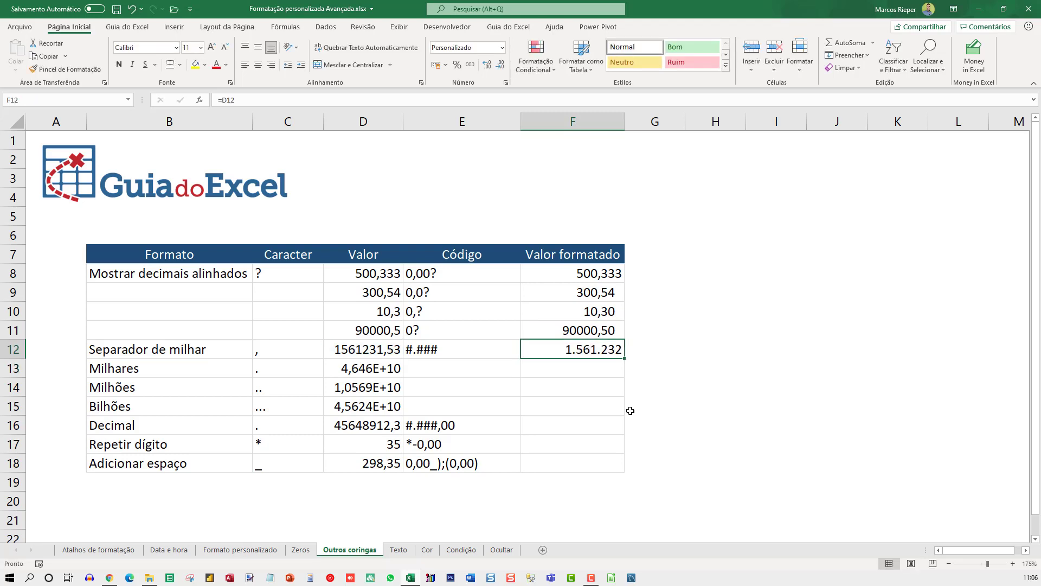
Step: Review F12's custom #.### format code in Format Cells
{"action": "key", "text": "ctrl+1"}
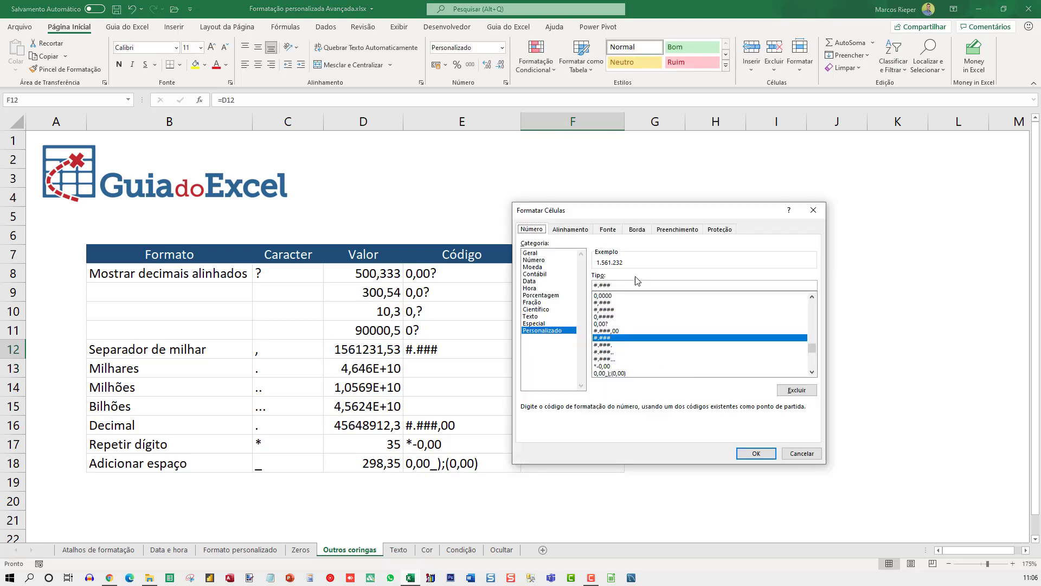
{"action": "left_click_drag", "start_coordinate": [632, 215], "coordinate": [773, 185]}
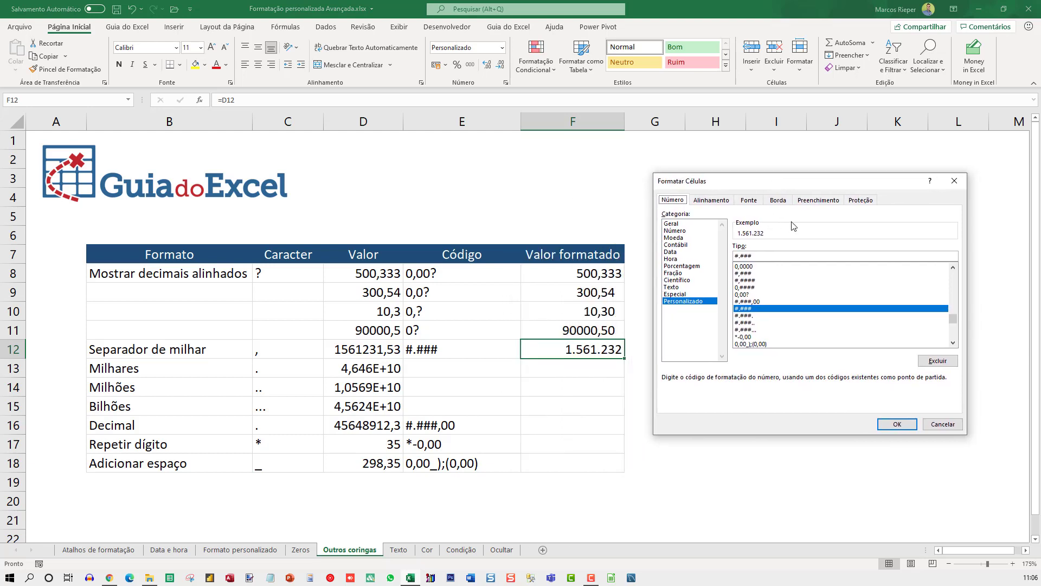
{"action": "left_click", "coordinate": [738, 256]}
{"action": "left_click", "coordinate": [739, 257]}
Step: Prefix D12's number with 11 so F12 shows 111.561.232
{"action": "key", "text": "Escape"}
{"action": "double_click", "coordinate": [381, 350]}
{"action": "type", "text": "1"}
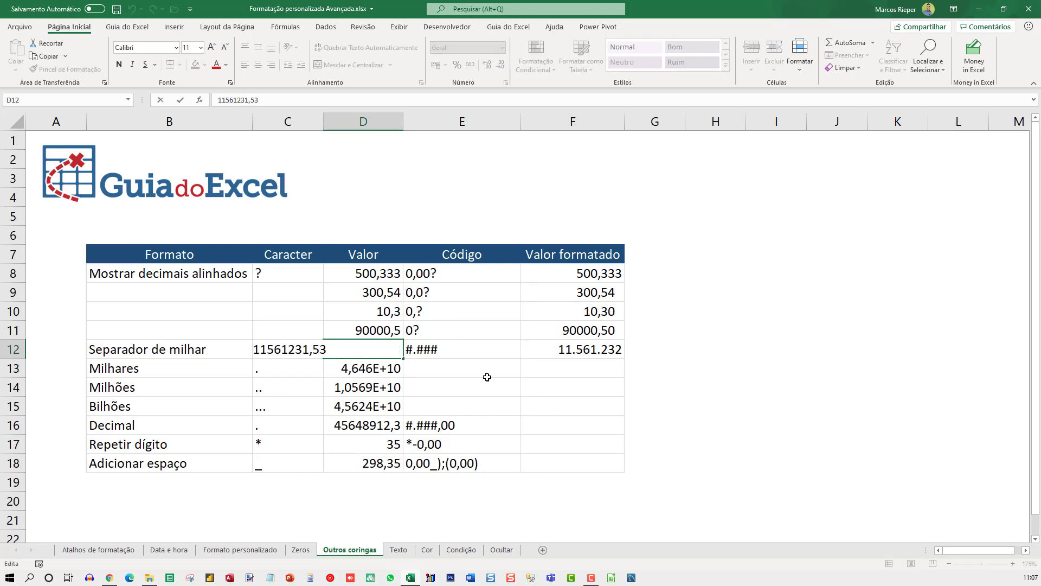
{"action": "type", "text": "1"}
{"action": "key", "text": "Return"}
Step: Reopen Format Cells on F12 and confirm the #.### format
{"action": "left_click", "coordinate": [587, 349]}
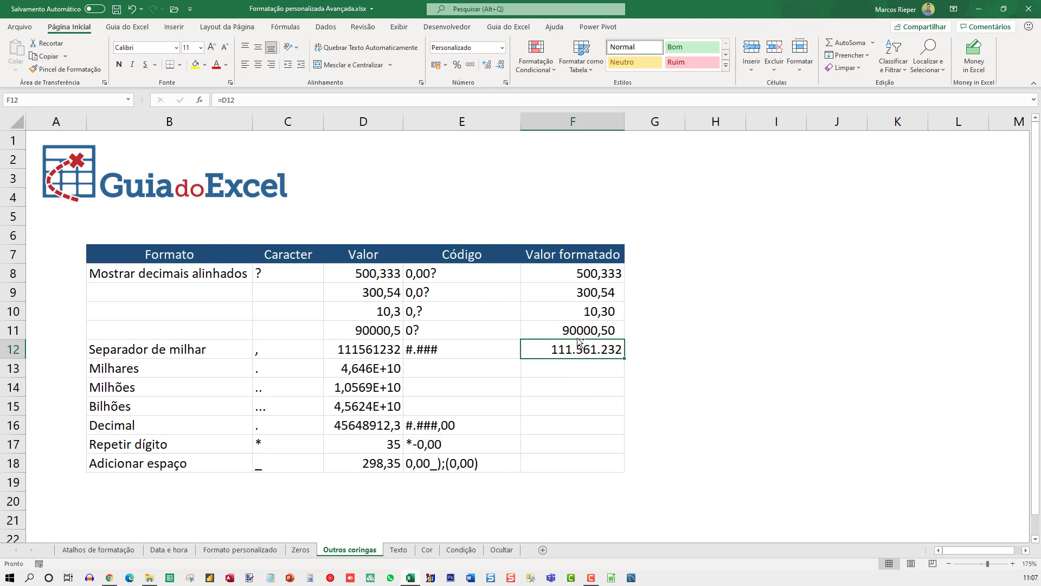
{"action": "key", "text": "ctrl+1"}
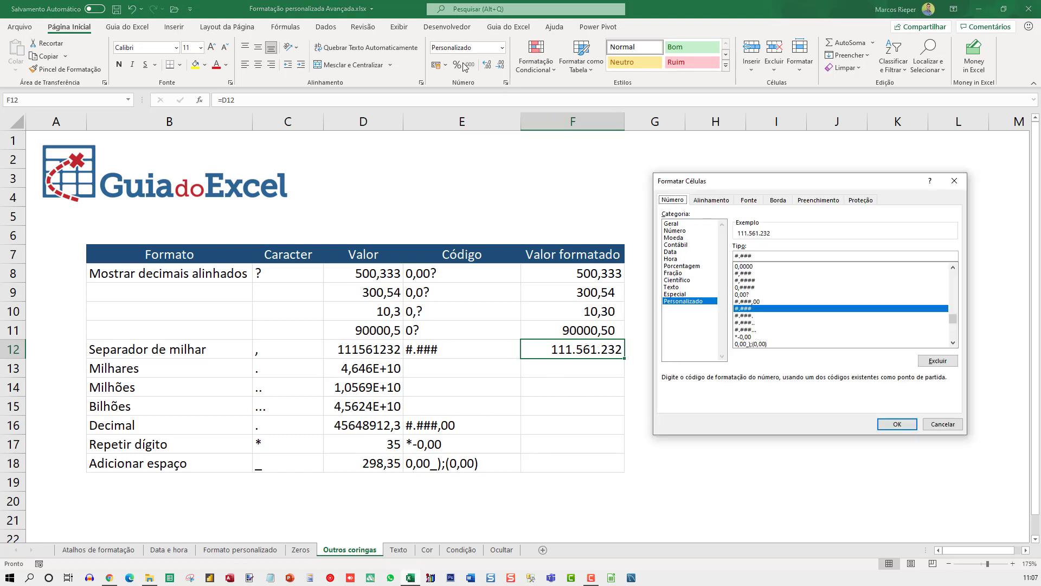
{"action": "left_click", "coordinate": [741, 257]}
{"action": "key", "text": "Return"}
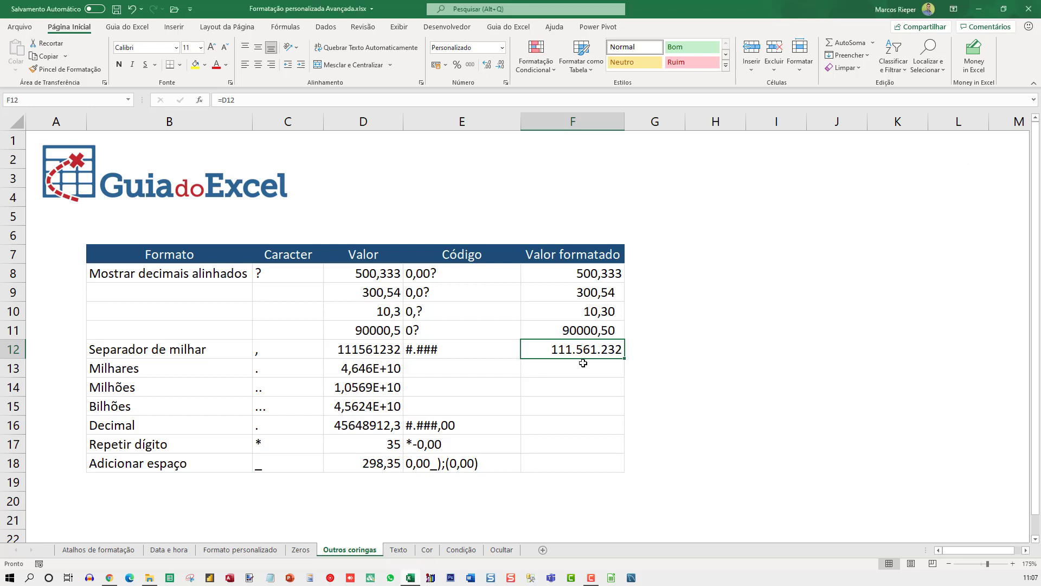
{"action": "left_click", "coordinate": [573, 364]}
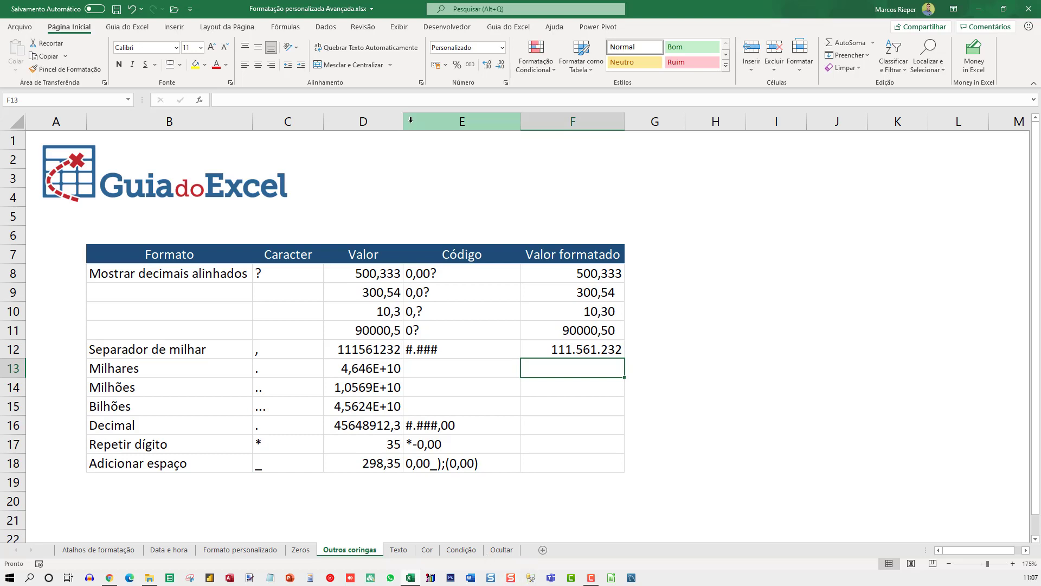
Step: Widen column D and enter =D13 in F13, showing 46.459.639
{"action": "left_click_drag", "start_coordinate": [404, 120], "coordinate": [407, 120]}
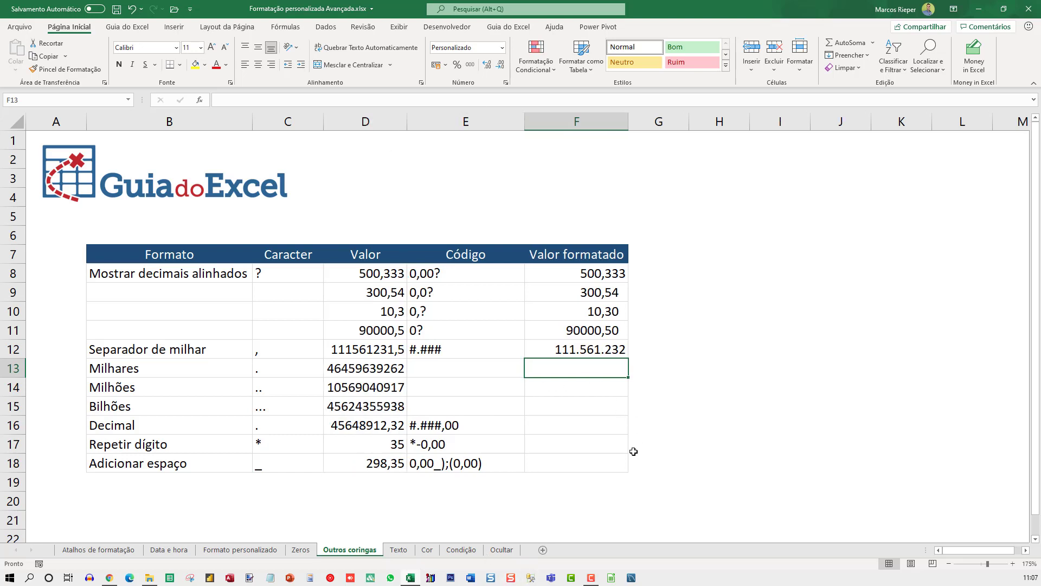
{"action": "type", "text": "="}
{"action": "key", "text": "Left"}
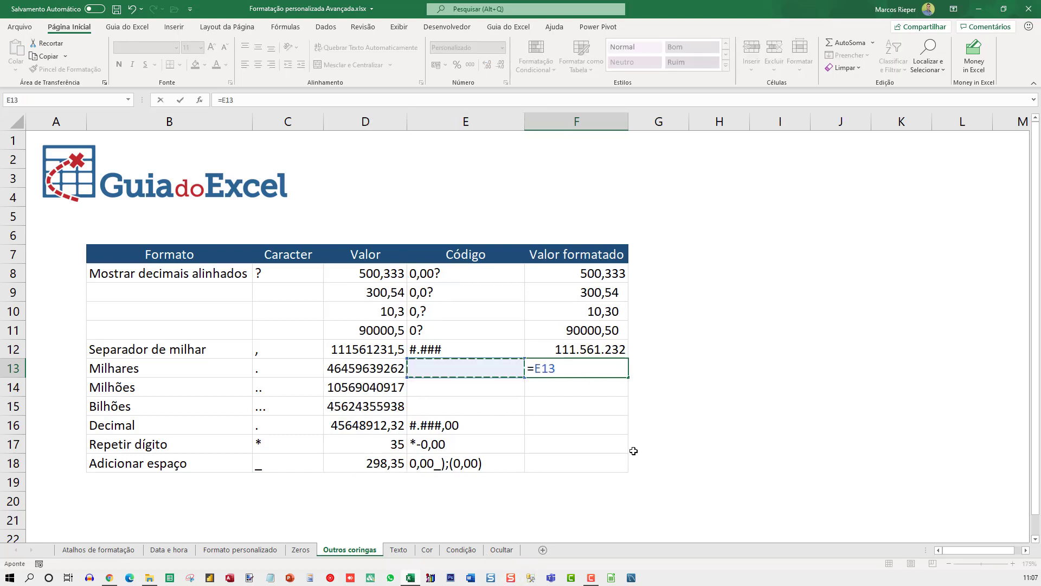
{"action": "key", "text": "Left"}
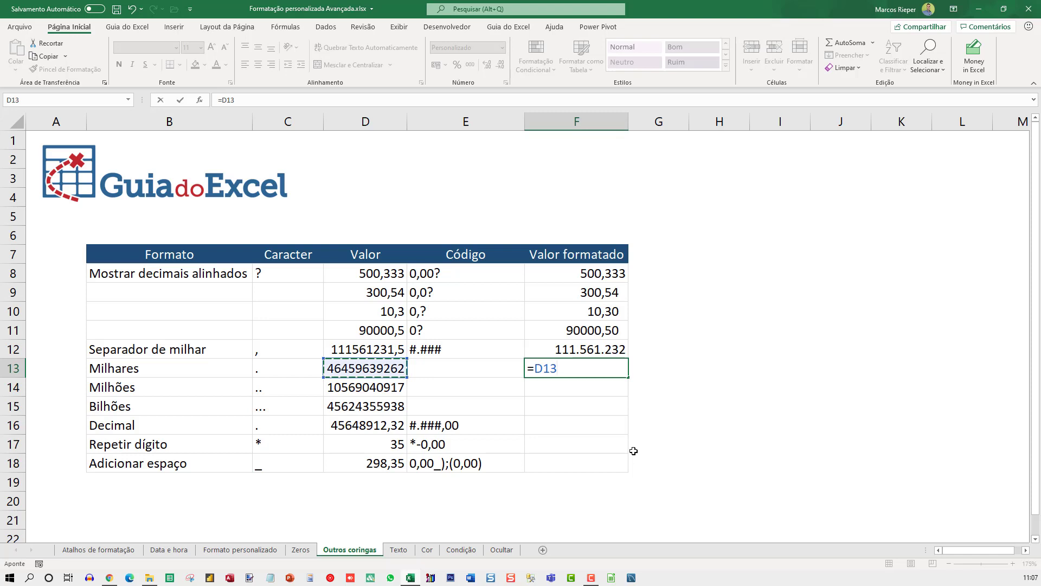
{"action": "key", "text": "Return"}
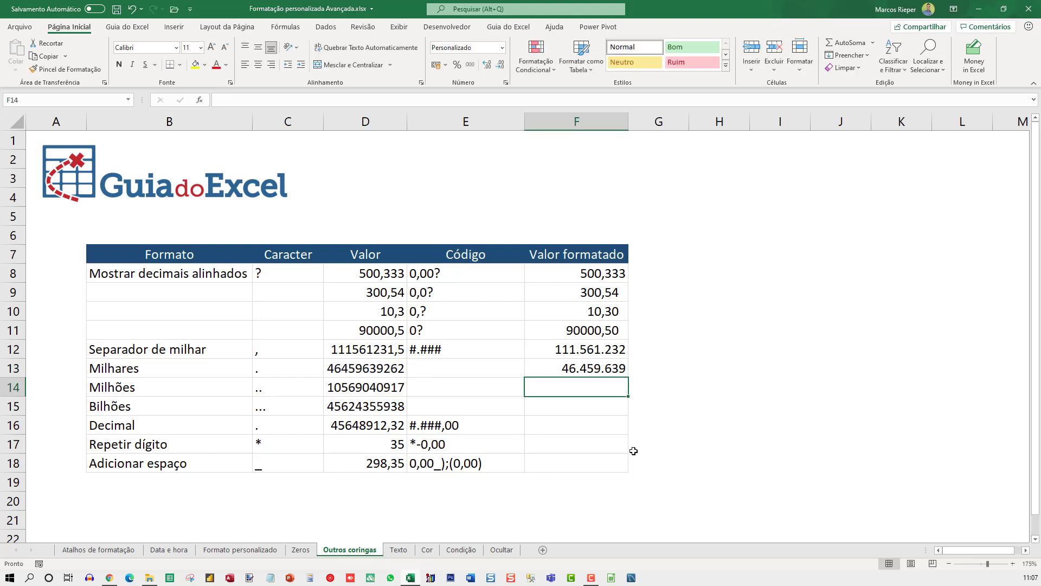
{"action": "key", "text": "Up"}
Step: Apply Comma Style to D13:D17 with no decimals and autofit column D
{"action": "left_click", "coordinate": [401, 371]}
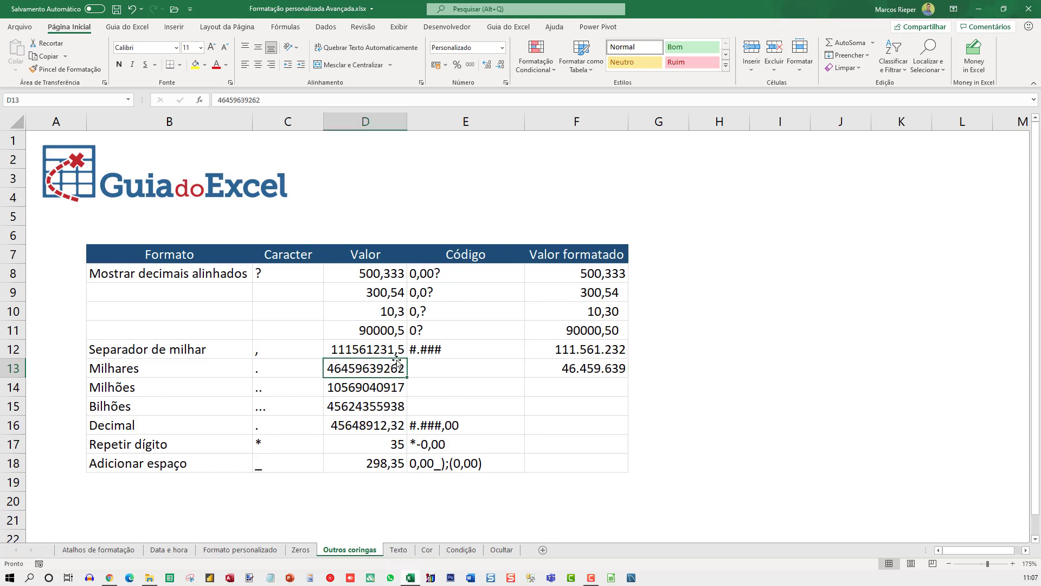
{"action": "left_click", "coordinate": [367, 428], "text": "shift"}
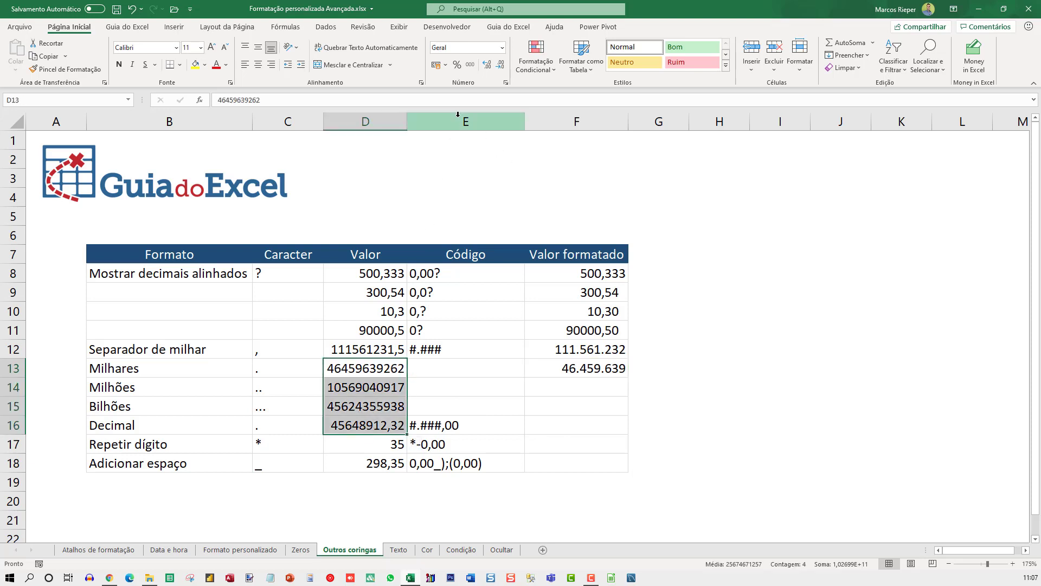
{"action": "left_click", "coordinate": [470, 65]}
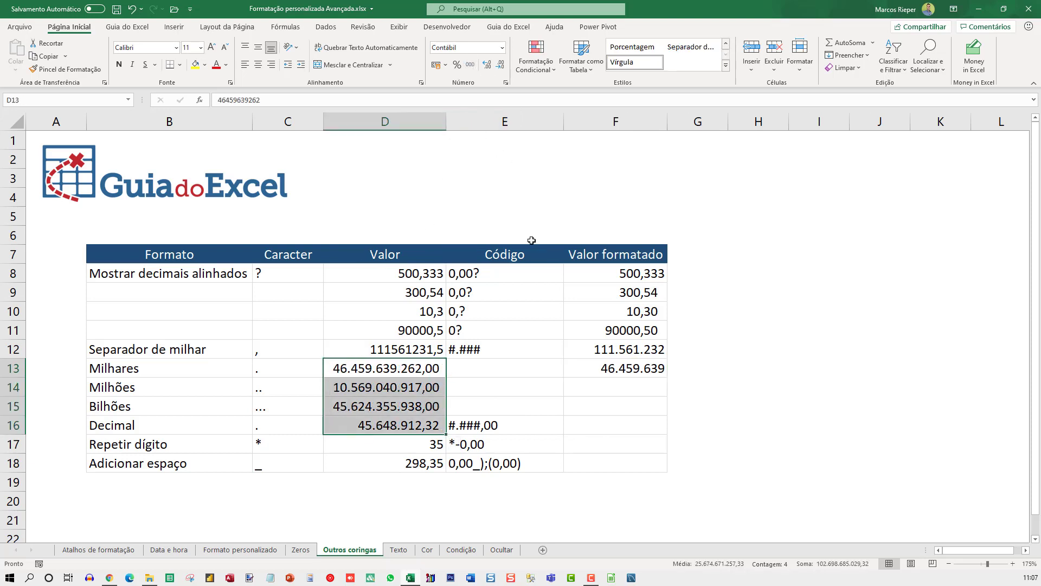
{"action": "left_click", "coordinate": [615, 373]}
{"action": "left_click_drag", "start_coordinate": [411, 370], "coordinate": [401, 445]}
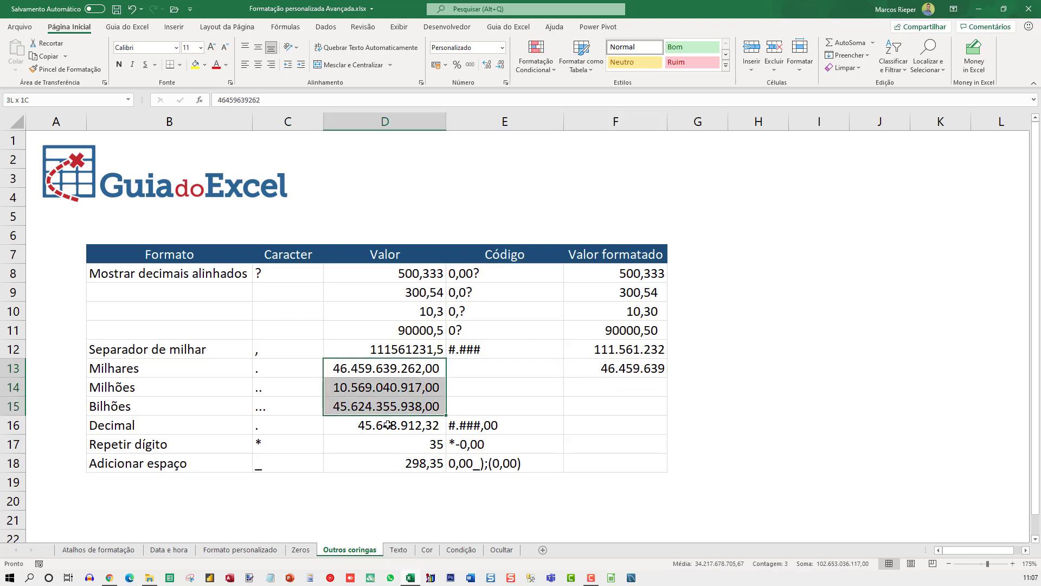
{"action": "left_click", "coordinate": [499, 65]}
{"action": "left_click", "coordinate": [499, 64]}
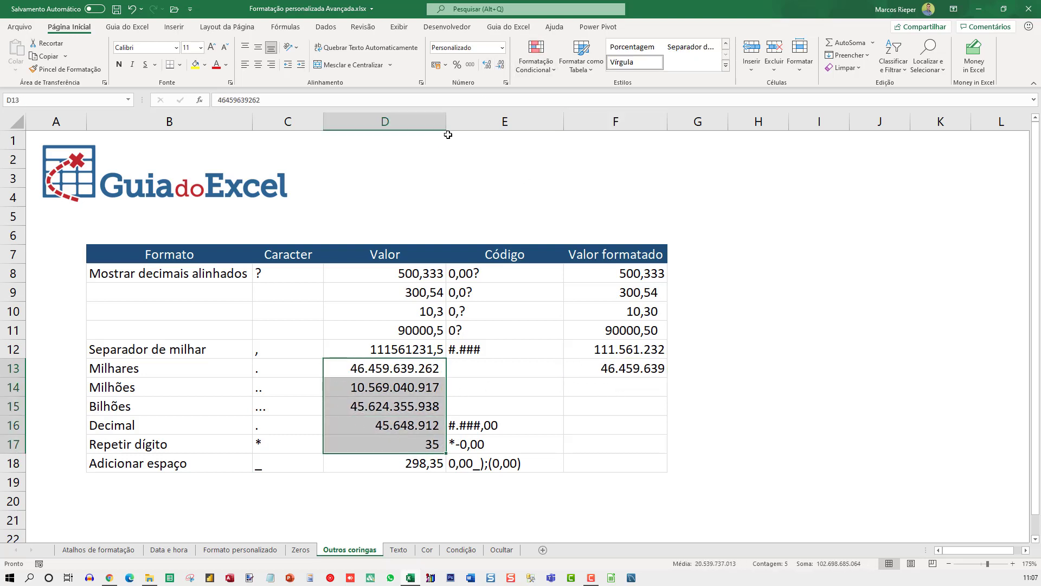
{"action": "double_click", "coordinate": [446, 123]}
{"action": "left_click", "coordinate": [618, 372]}
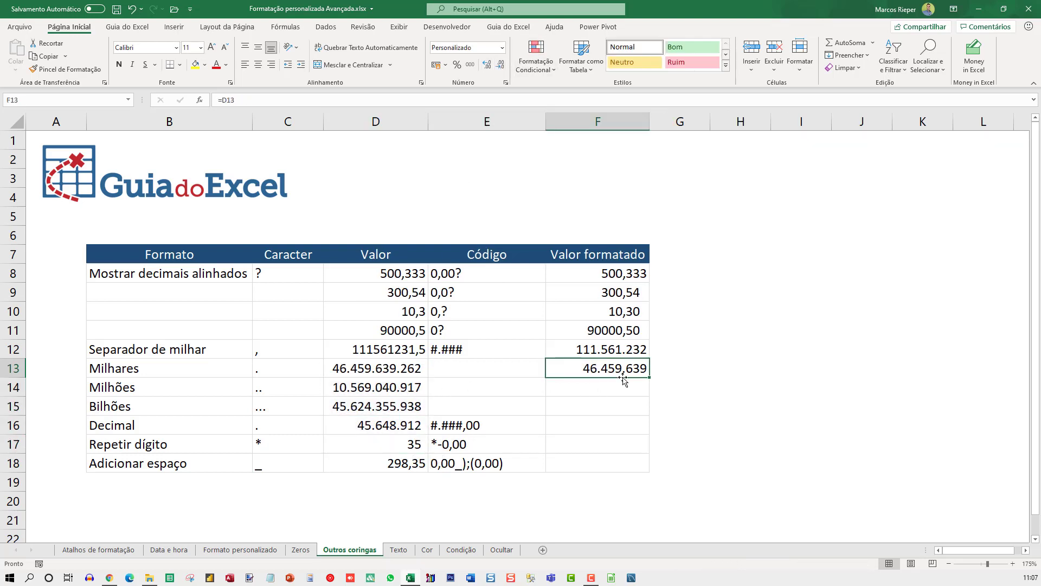
{"action": "key", "text": "ctrl+1"}
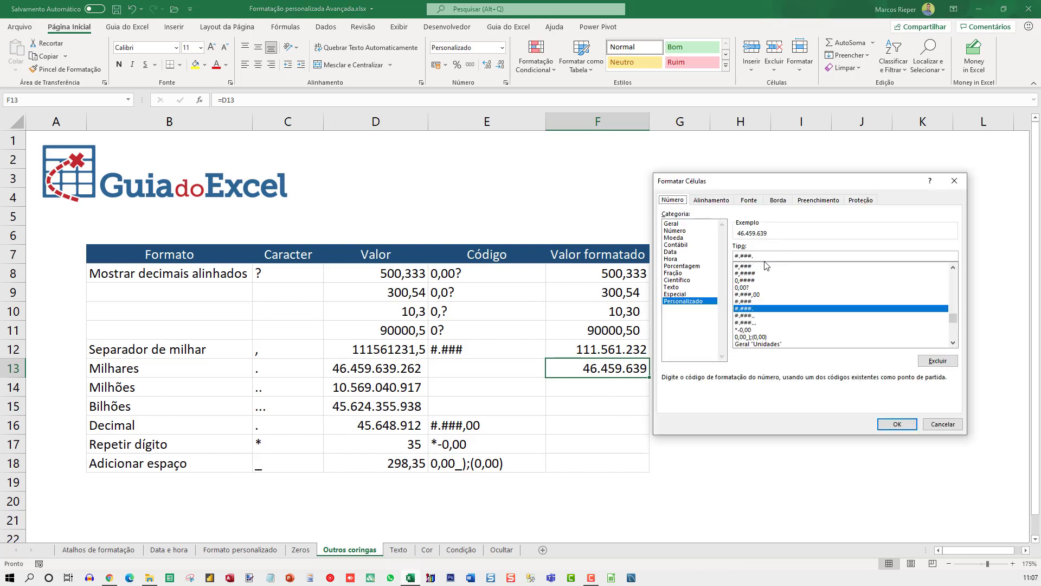
{"action": "left_click", "coordinate": [759, 255]}
{"action": "key", "text": "Return"}
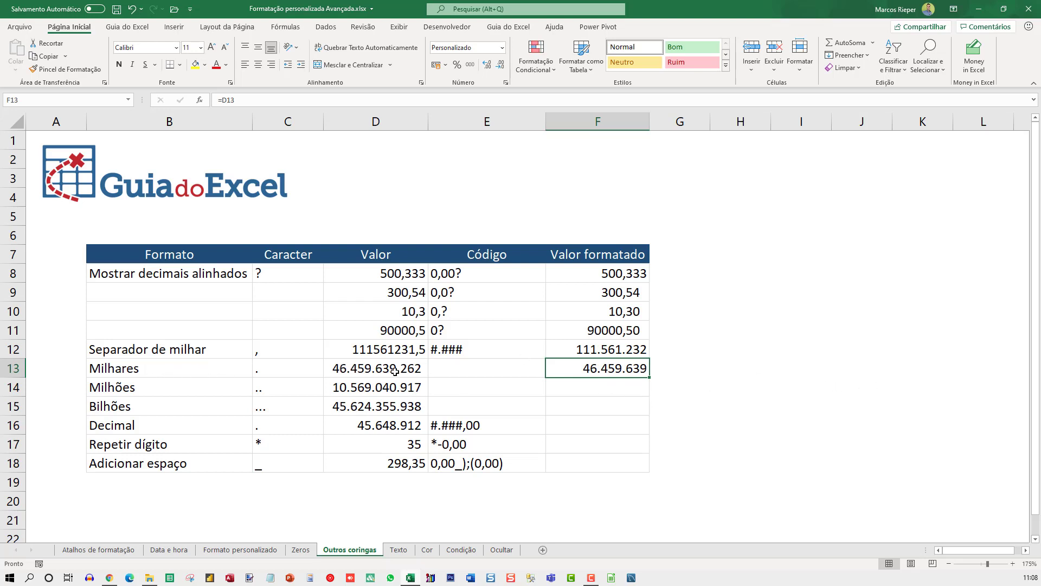
{"action": "left_click", "coordinate": [592, 389]}
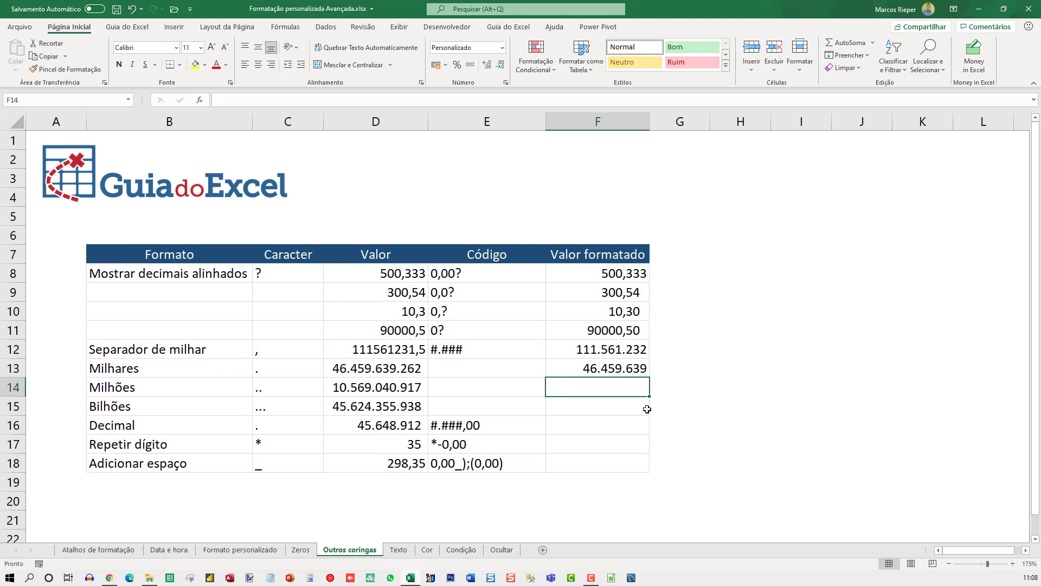
{"action": "type", "text": "=="}
Step: Link F14 to D14 and F15 to D15, showing 10.569 and 46
{"action": "key", "text": "Escape"}
{"action": "type", "text": "="}
{"action": "key", "text": "Left"}
{"action": "key", "text": "Left"}
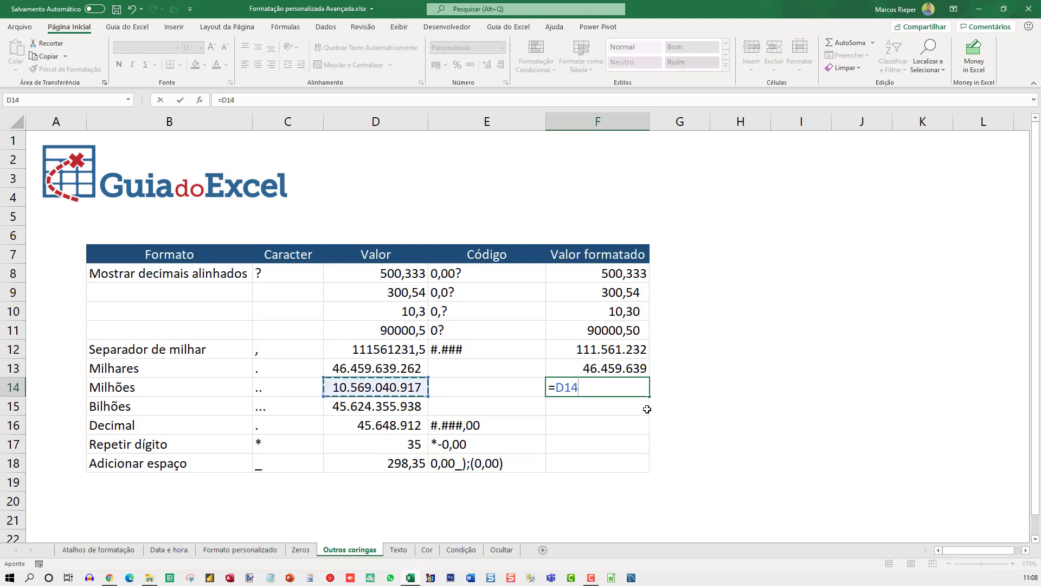
{"action": "key", "text": "ctrl+Return"}
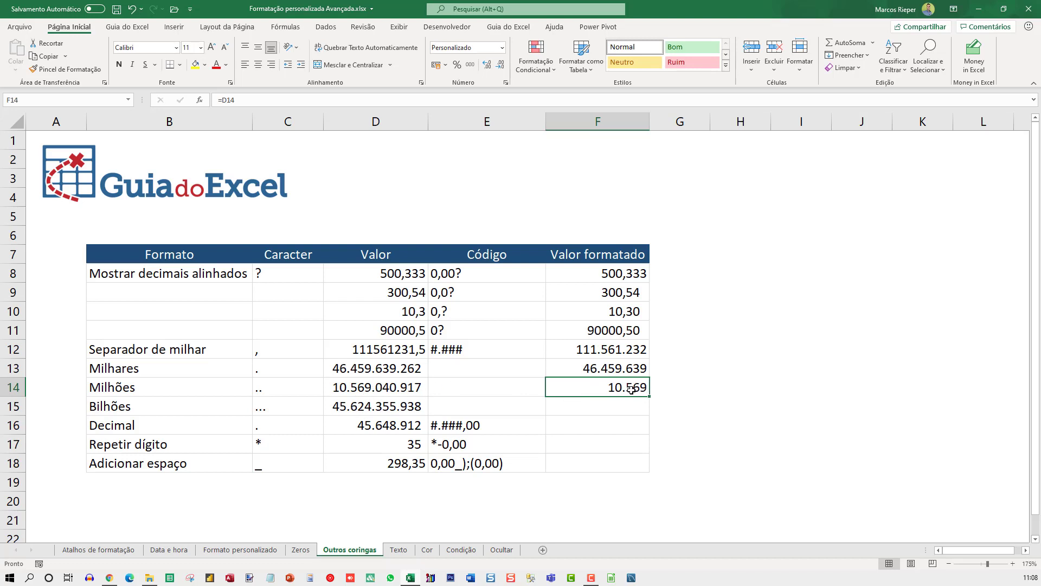
{"action": "key", "text": "Down"}
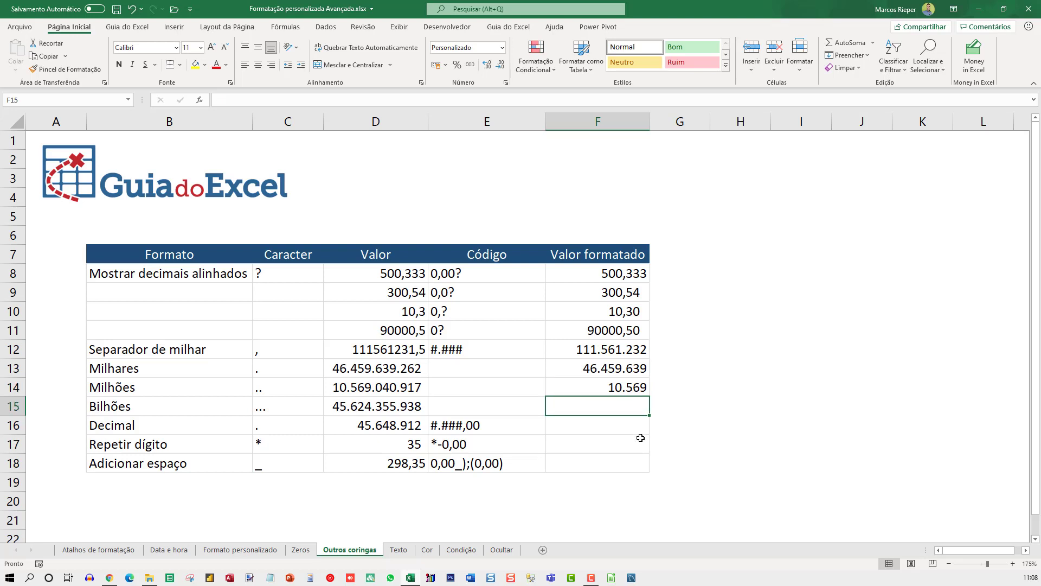
{"action": "type", "text": "="}
{"action": "key", "text": "Left"}
{"action": "key", "text": "Left"}
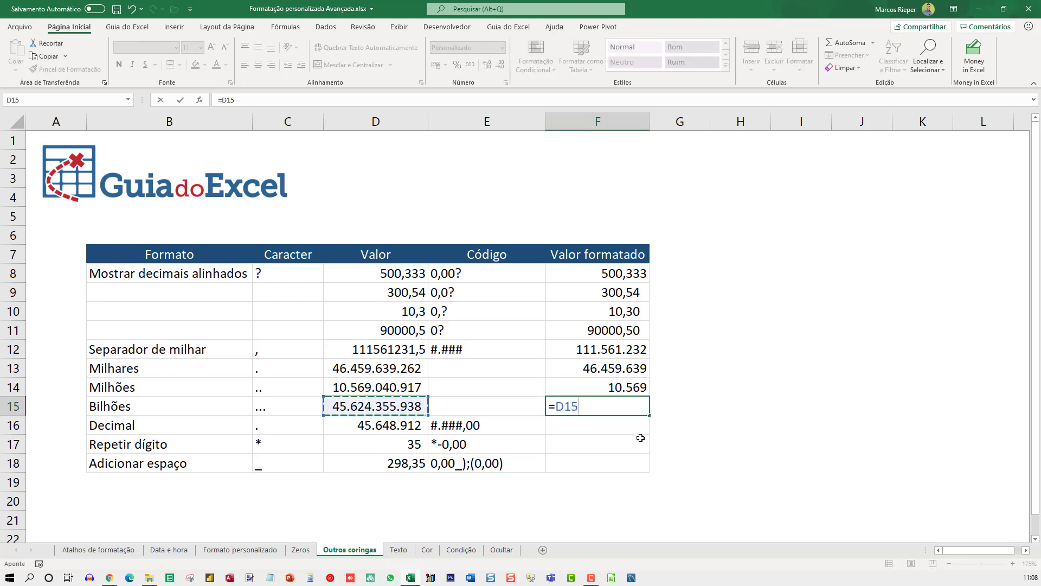
{"action": "key", "text": "Return"}
Step: Inspect F15's custom format code and its trailing dots without changing it
{"action": "key", "text": "Up"}
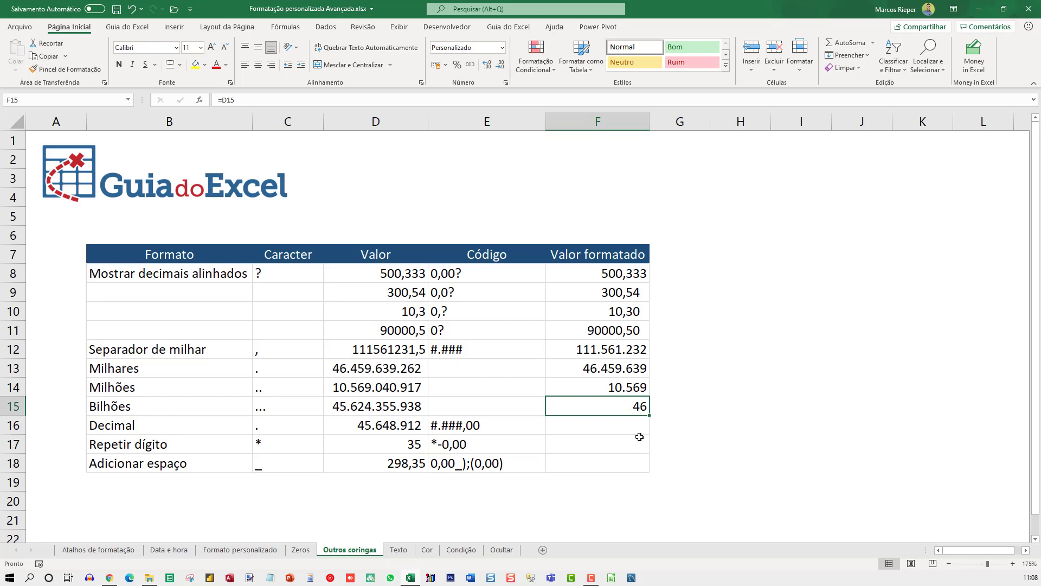
{"action": "key", "text": "ctrl+1"}
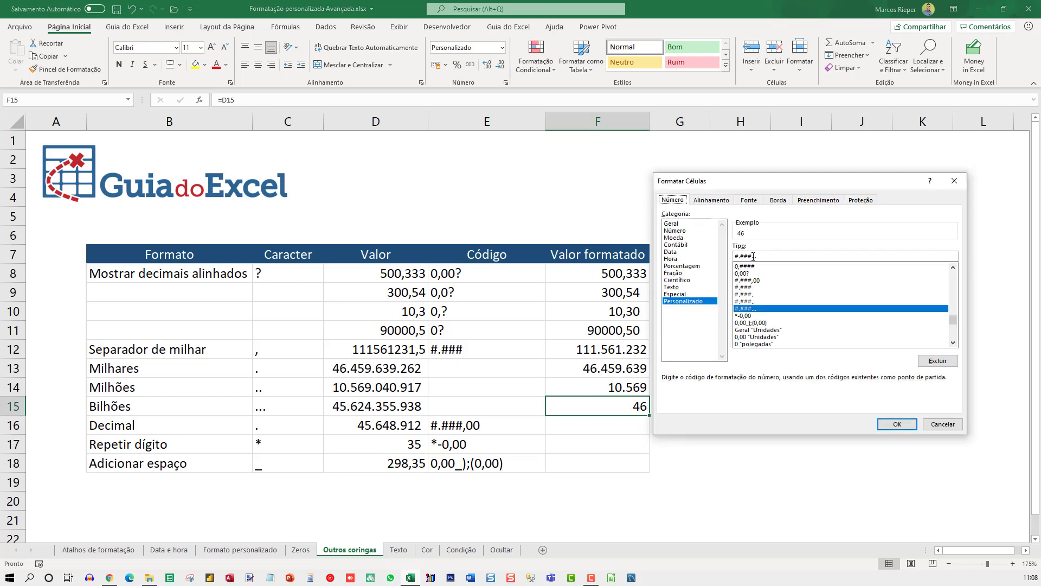
{"action": "left_click_drag", "start_coordinate": [751, 255], "coordinate": [779, 252]}
{"action": "key", "text": "Return"}
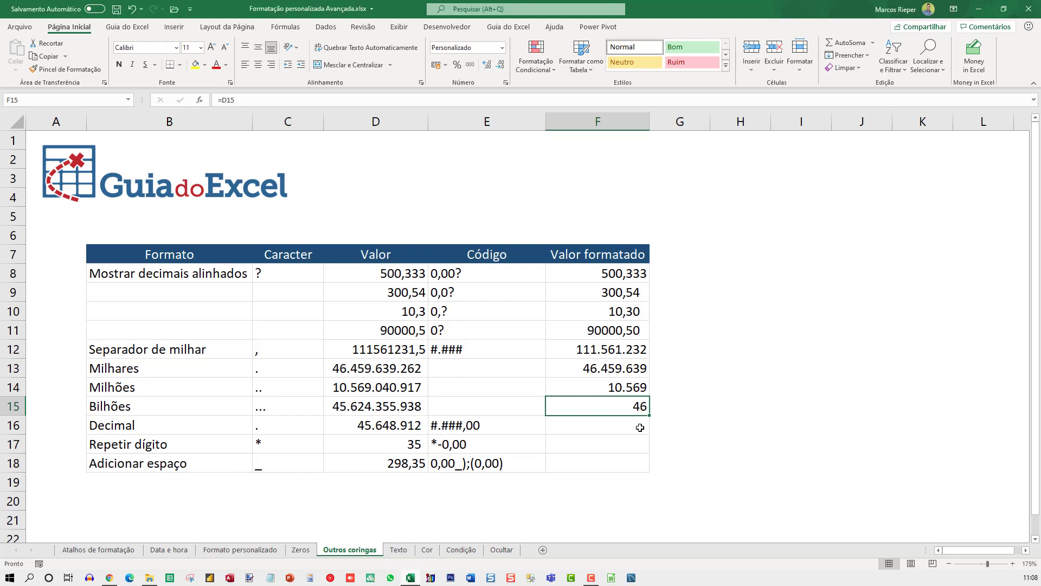
{"action": "left_click", "coordinate": [640, 428]}
Step: Enter =D16 in F16 and check its #.###,00 format showing 45.648.912,32
{"action": "type", "text": "="}
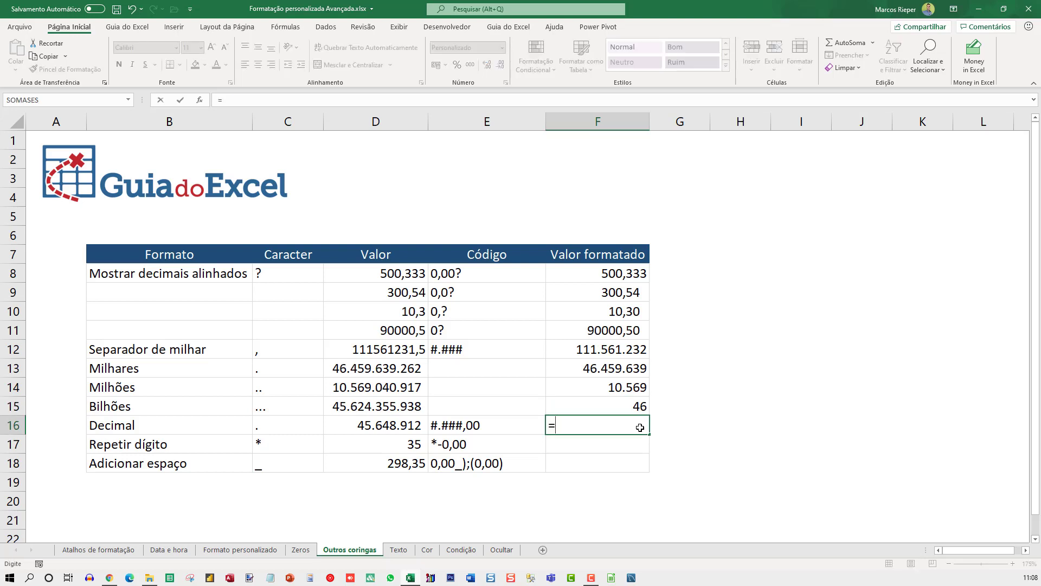
{"action": "type", "text": "D16"}
{"action": "key", "text": "ctrl+Return"}
{"action": "key", "text": "ctrl+1"}
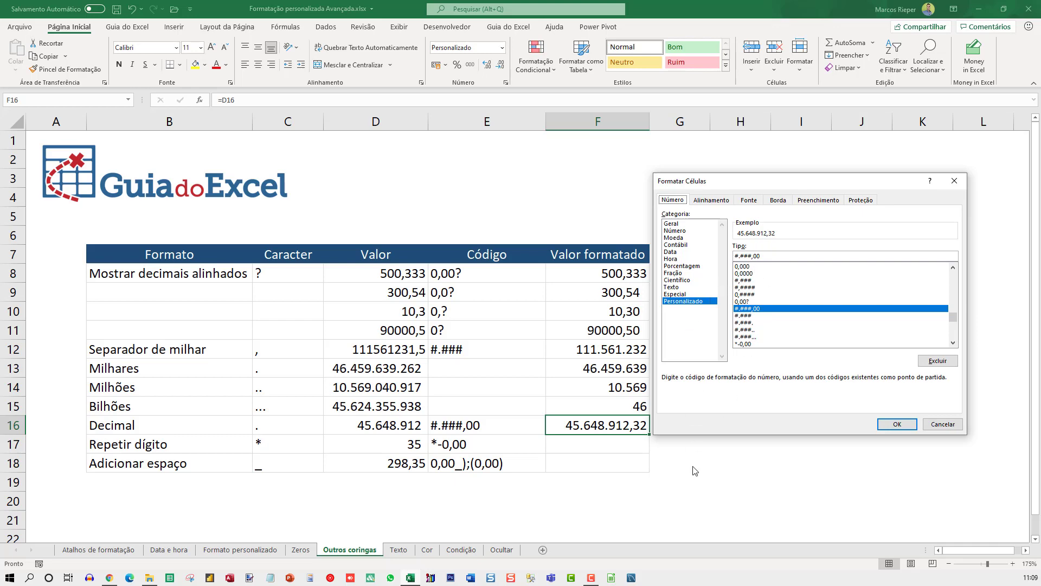
{"action": "key", "text": "Return"}
{"action": "key", "text": "Down"}
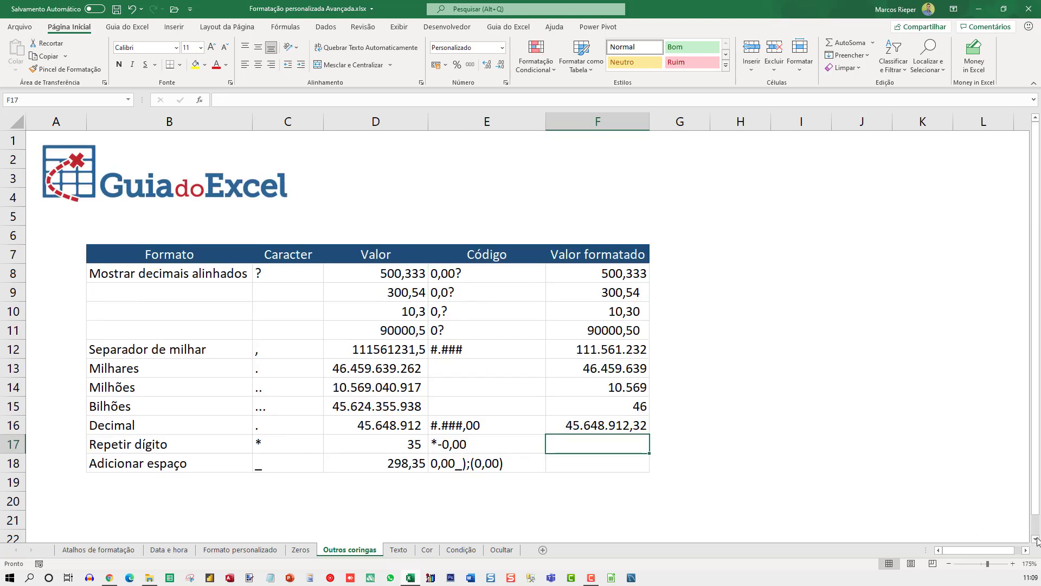
Step: Enter =D17 in F17 for the Repetir dígito row
{"action": "left_click", "coordinate": [1036, 540]}
{"action": "left_click", "coordinate": [1036, 540]}
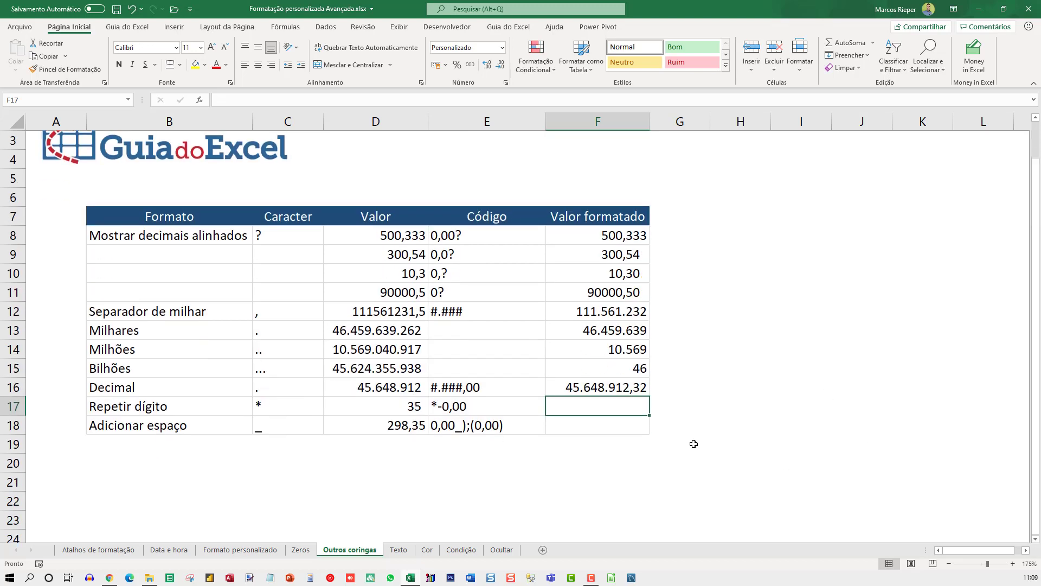
{"action": "type", "text": "="}
{"action": "key", "text": "Left"}
{"action": "key", "text": "Left"}
{"action": "key", "text": "Return"}
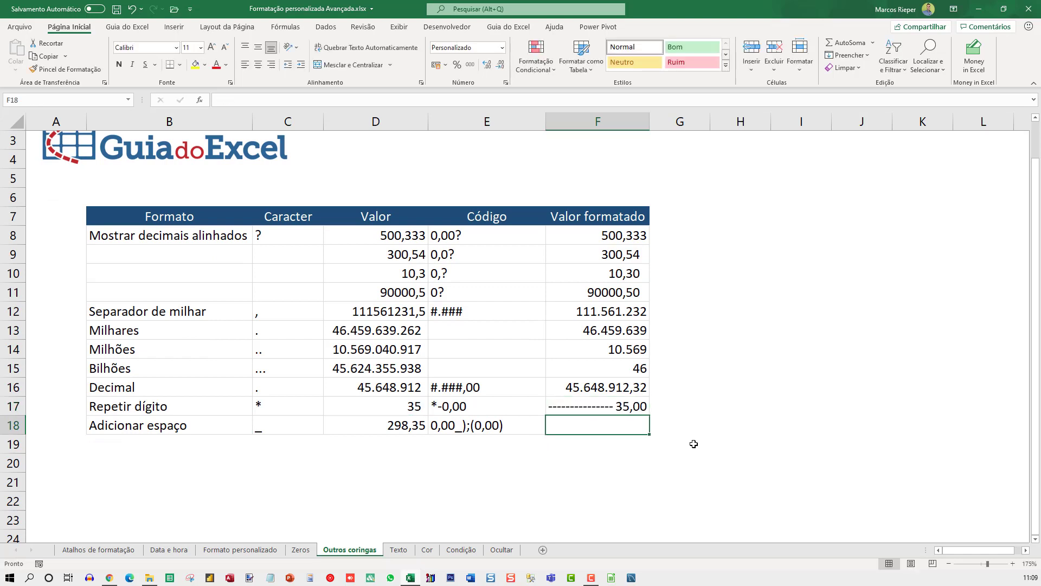
{"action": "key", "text": "Up"}
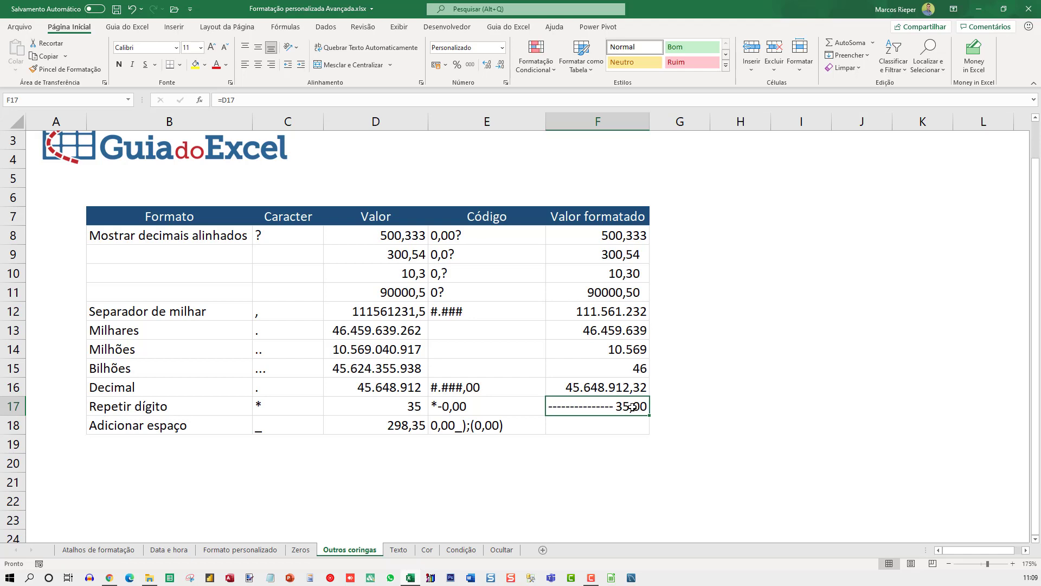
Step: Change F17's custom format from *-0,00 to *;0,00
{"action": "key", "text": "ctrl+1"}
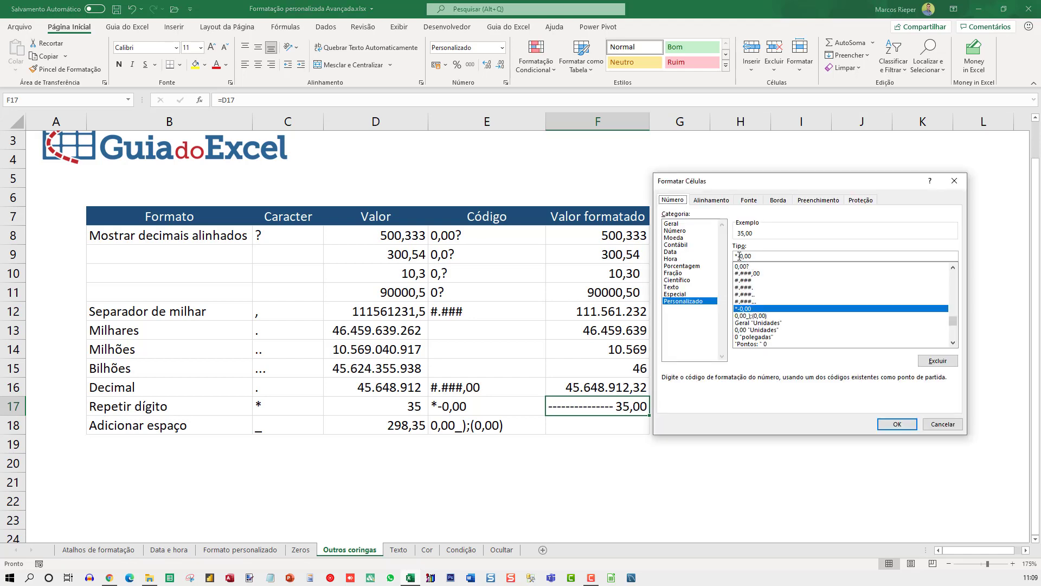
{"action": "left_click", "coordinate": [733, 255]}
{"action": "key", "text": "Delete"}
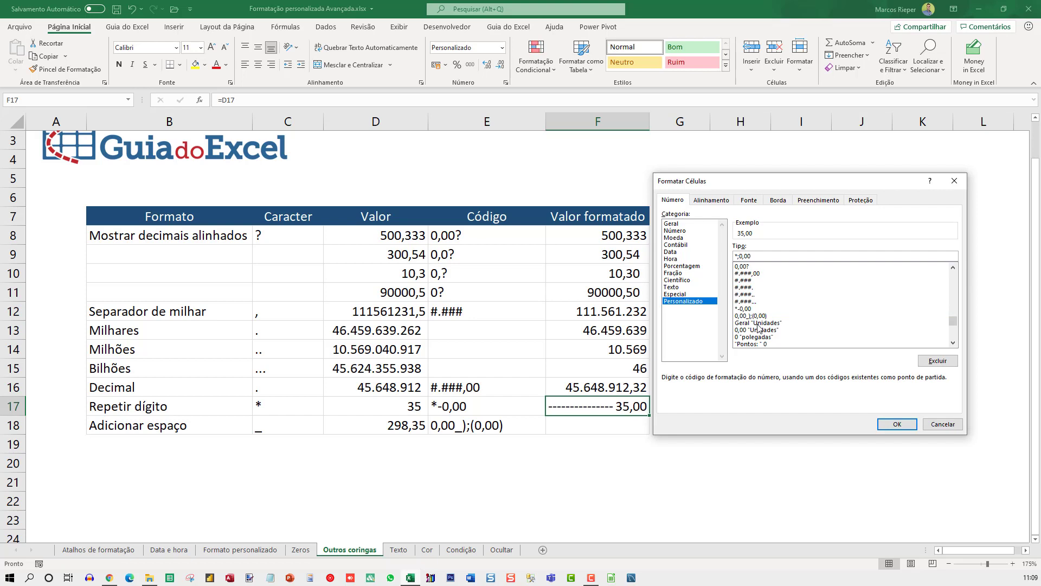
{"action": "key", "text": "Return"}
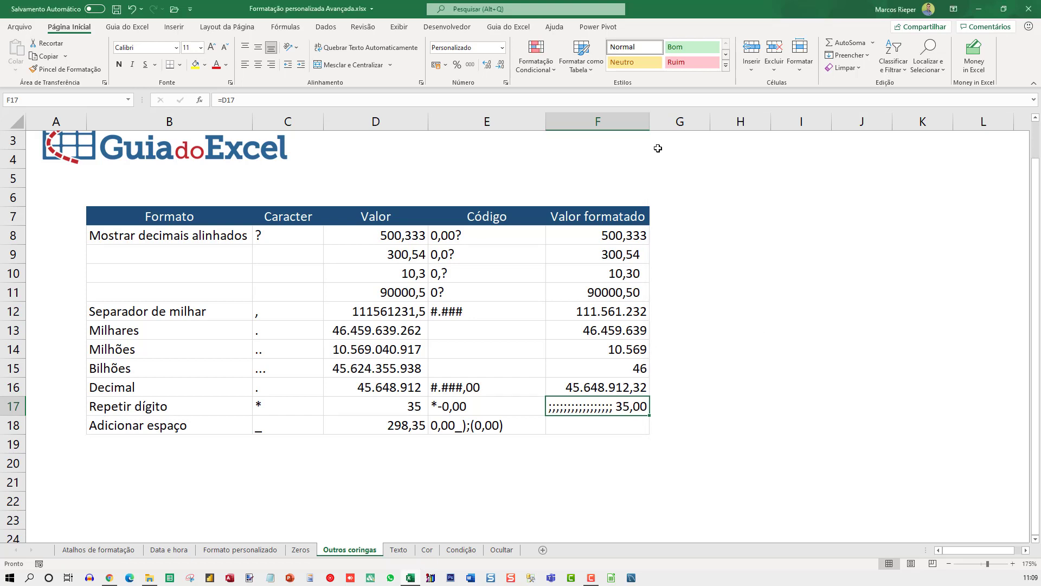
Step: Change F17's custom format from *;0,00 back to *-0,00
{"action": "left_click_drag", "start_coordinate": [653, 121], "coordinate": [914, 125]}
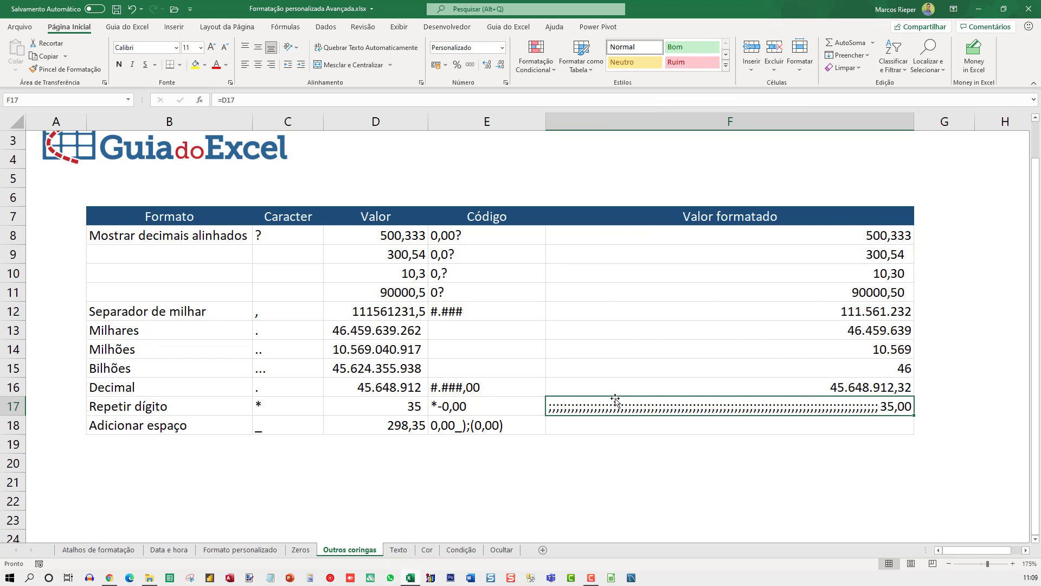
{"action": "key", "text": "ctrl+z"}
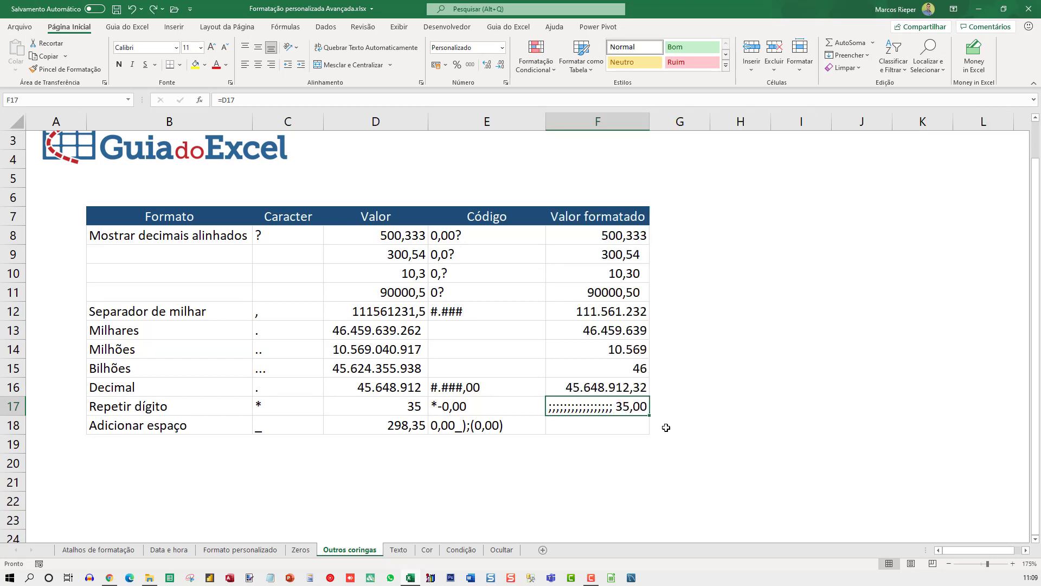
{"action": "key", "text": "ctrl+1"}
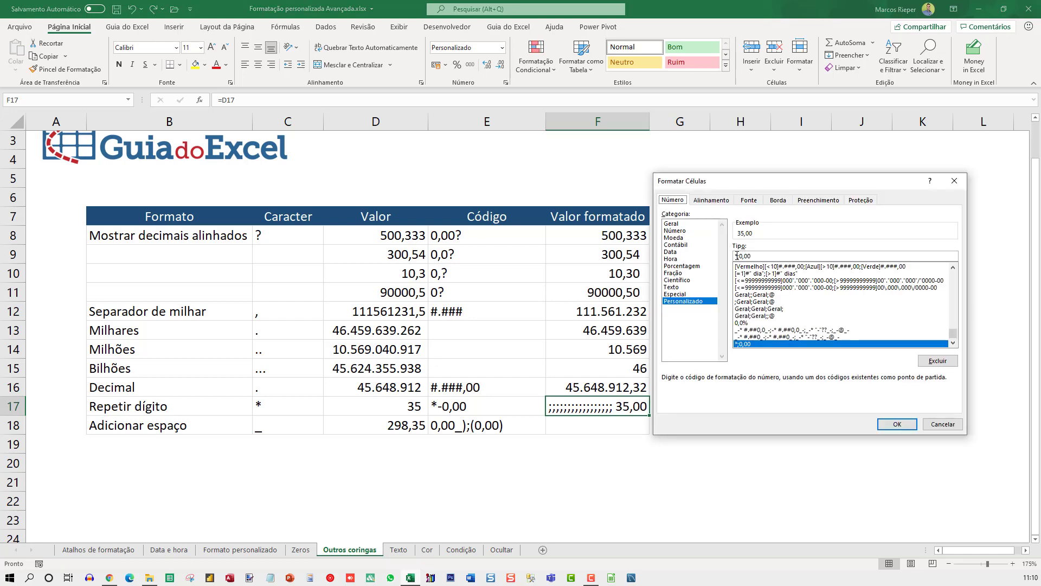
{"action": "left_click", "coordinate": [737, 255]}
{"action": "key", "text": "Delete"}
{"action": "type", "text": "-"}
{"action": "key", "text": "Delete"}
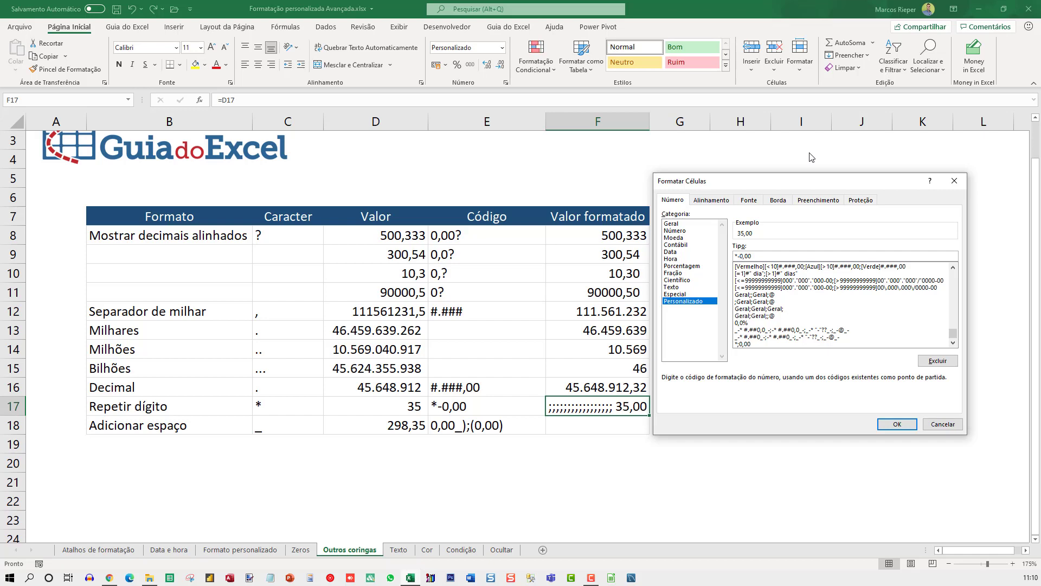
{"action": "key", "text": "Return"}
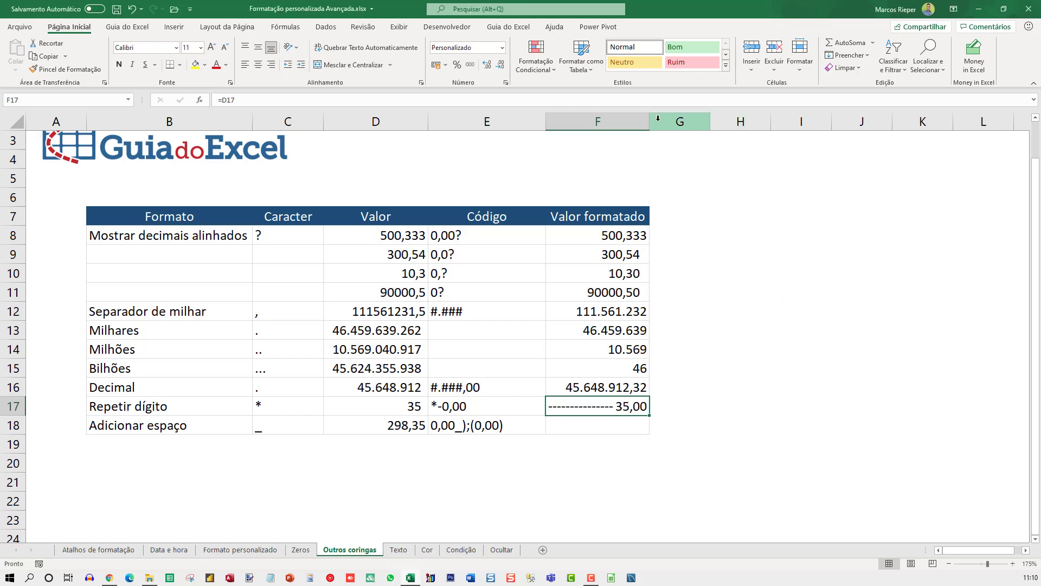
Step: Preview the dash fill by widening column F, then undo the widening
{"action": "left_click_drag", "start_coordinate": [649, 121], "coordinate": [829, 139]}
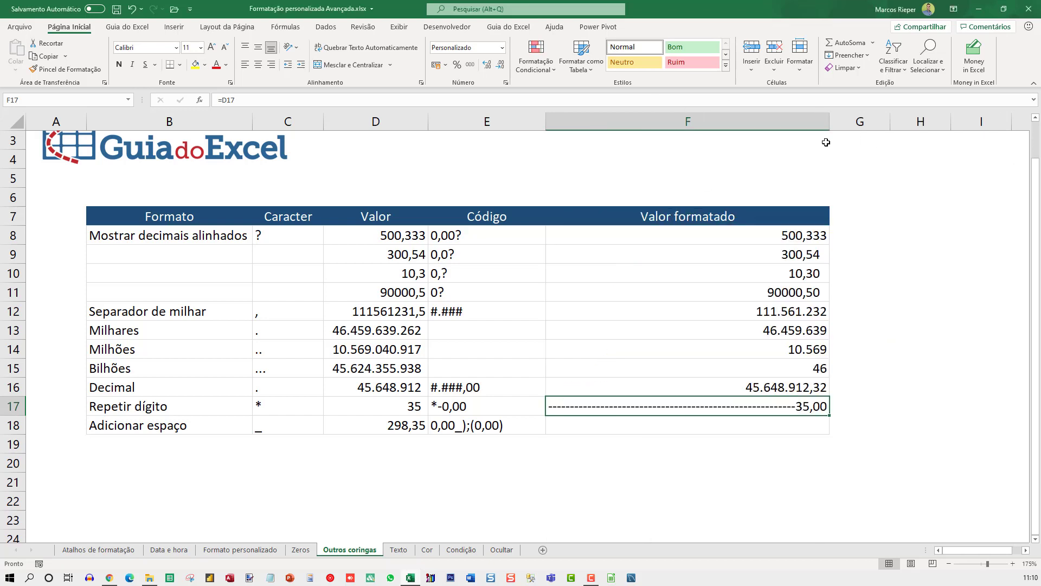
{"action": "key", "text": "ctrl+z"}
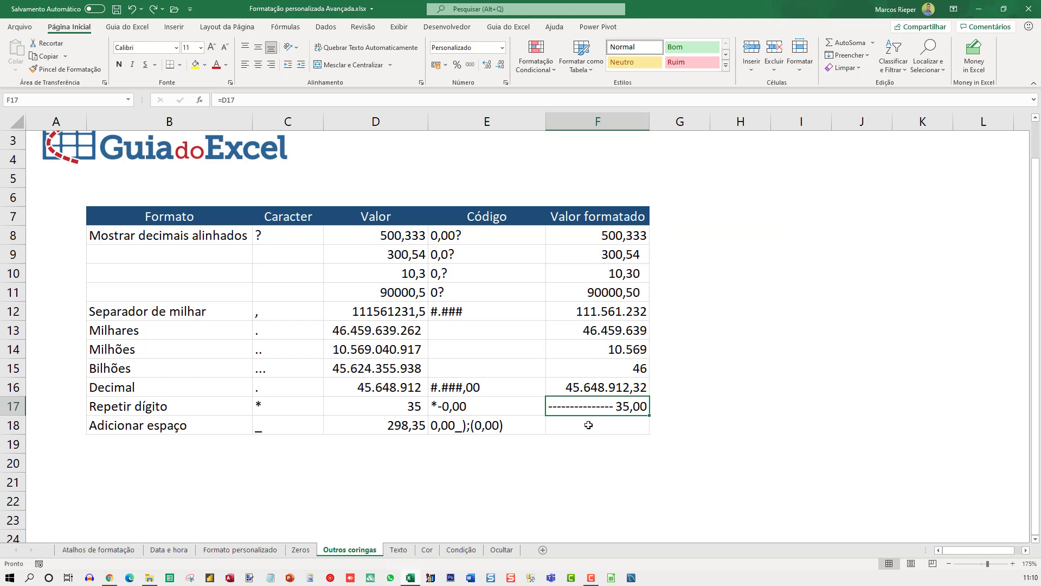
{"action": "left_click", "coordinate": [589, 424]}
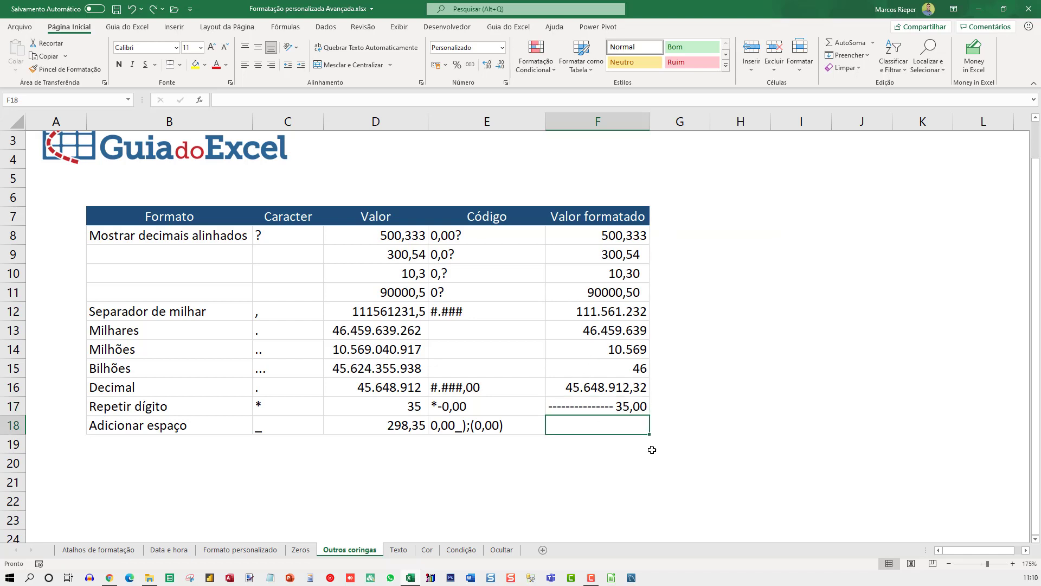
Step: Inspect the underscore in E18's format code
{"action": "key", "text": "Left"}
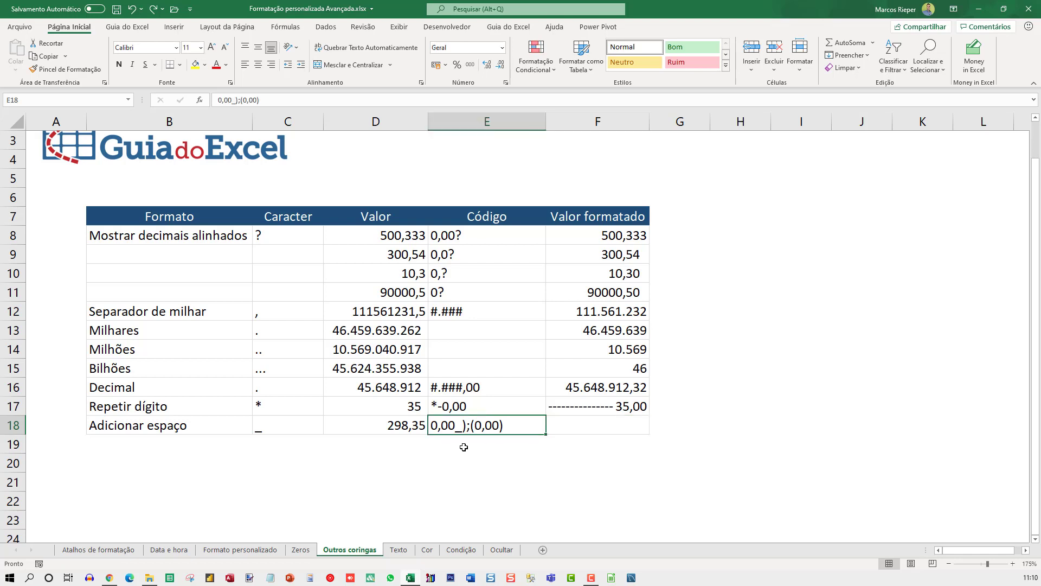
{"action": "double_click", "coordinate": [456, 426]}
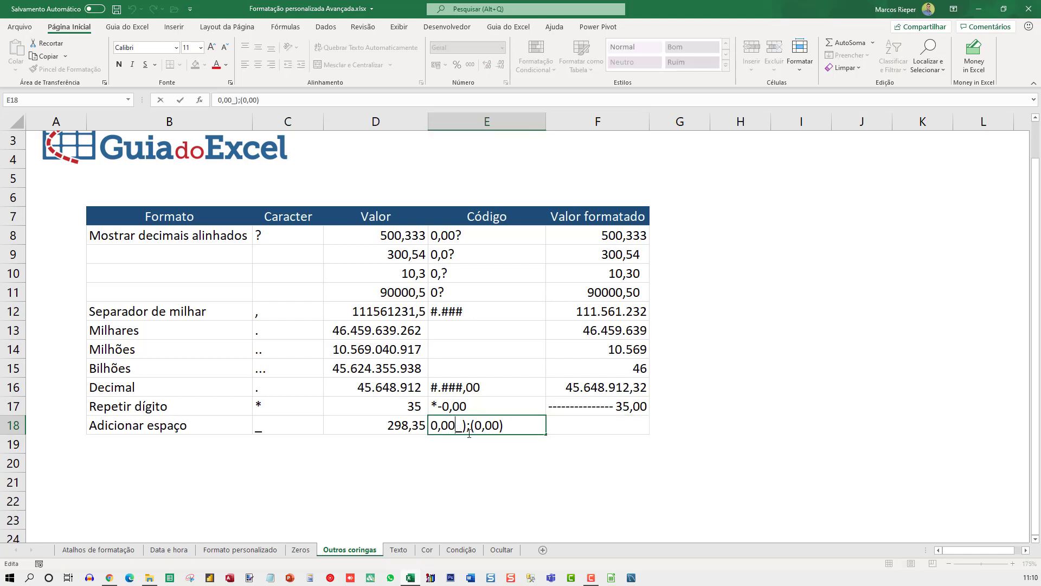
{"action": "left_click_drag", "start_coordinate": [463, 431], "coordinate": [455, 433]}
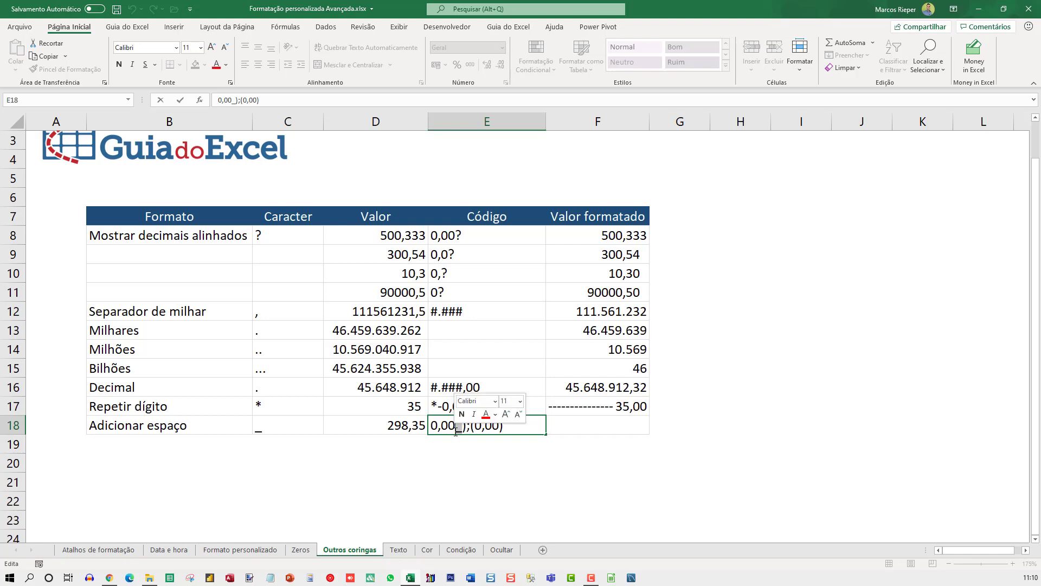
Step: Enter =D18 in F18, showing 298,35
{"action": "left_click", "coordinate": [633, 429]}
{"action": "type", "text": "="}
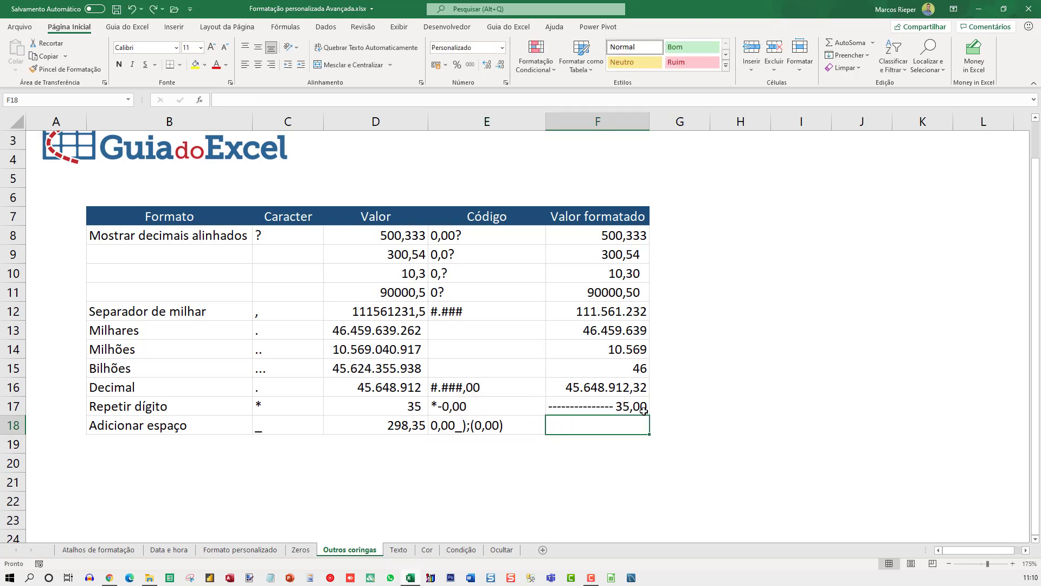
{"action": "key", "text": "Left"}
{"action": "key", "text": "Left"}
{"action": "key", "text": "ctrl+Return"}
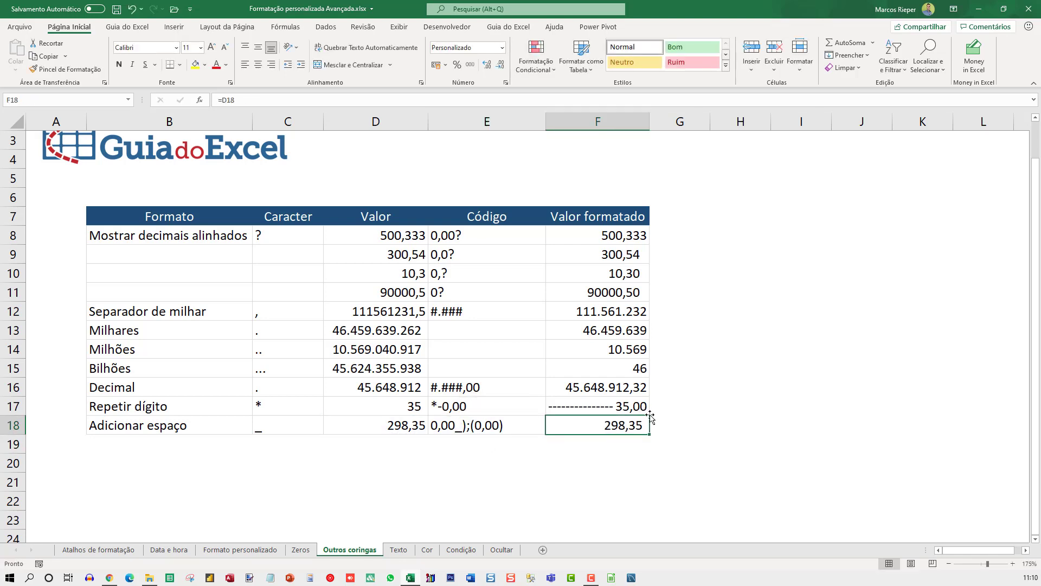